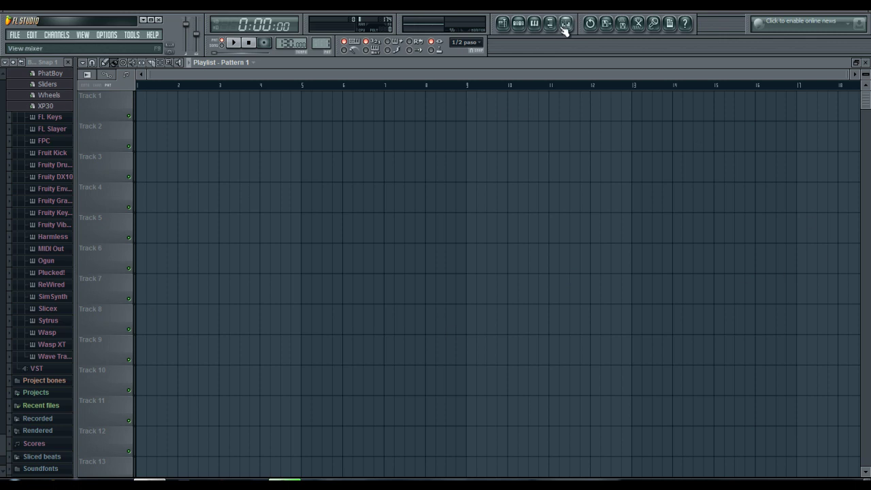
Show the step sequencer and check the Kick channel's sample settings, closing both once viewed.
click(520, 25)
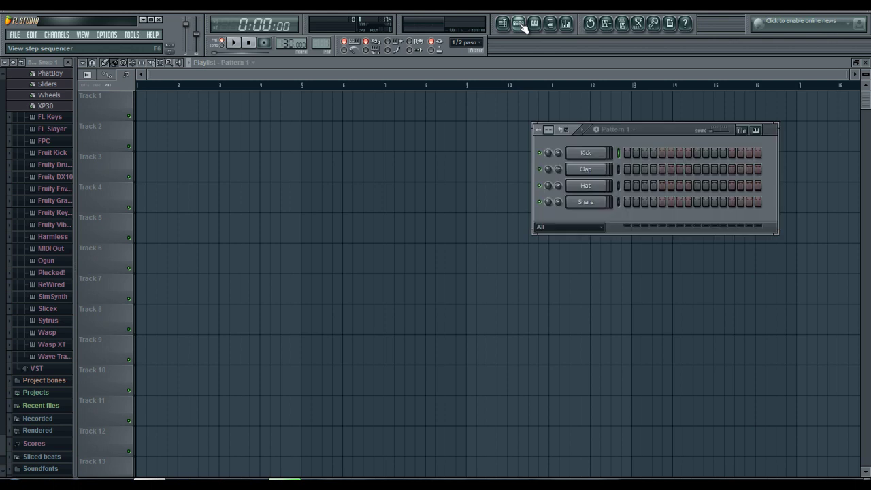
click(601, 152)
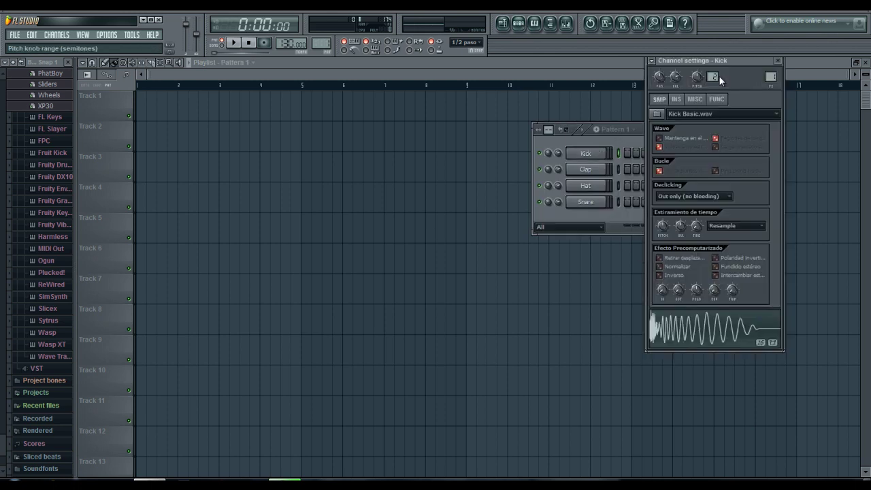
click(777, 60)
click(540, 73)
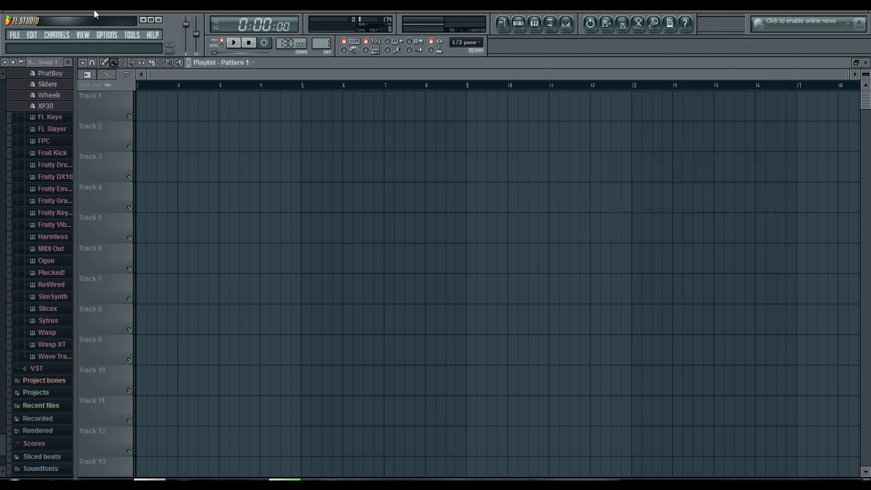
Undo the last clip deletion in the playlist.
click(10, 37)
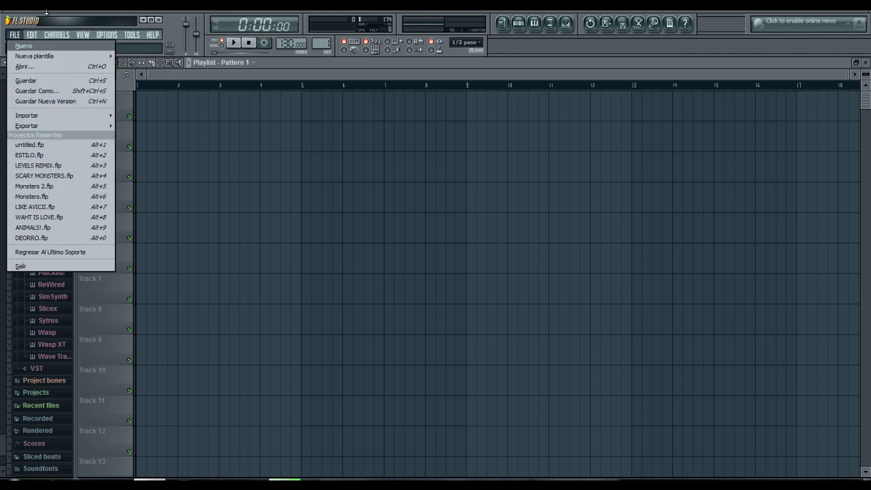
click(16, 35)
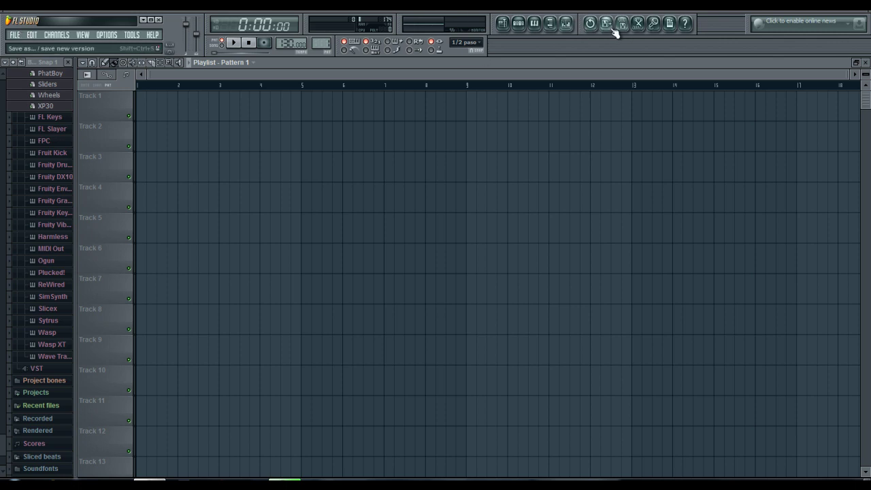
click(591, 25)
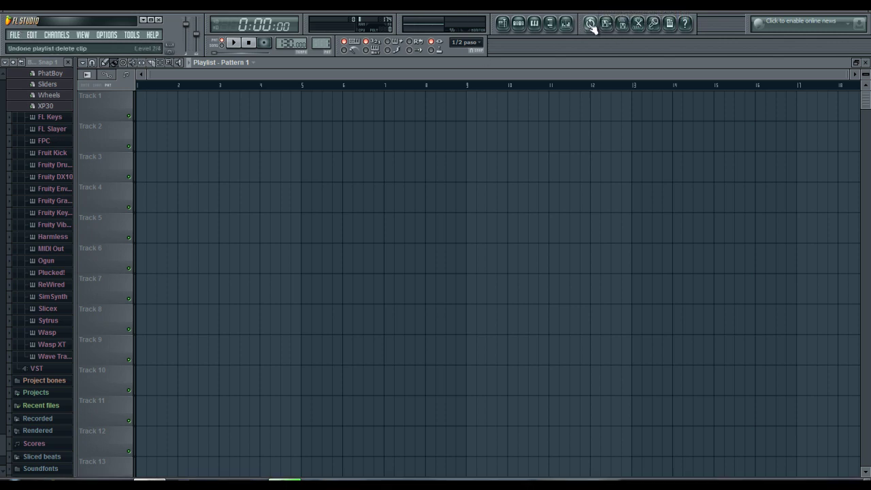
Send the Kick channel's step pattern to the piano roll.
click(32, 35)
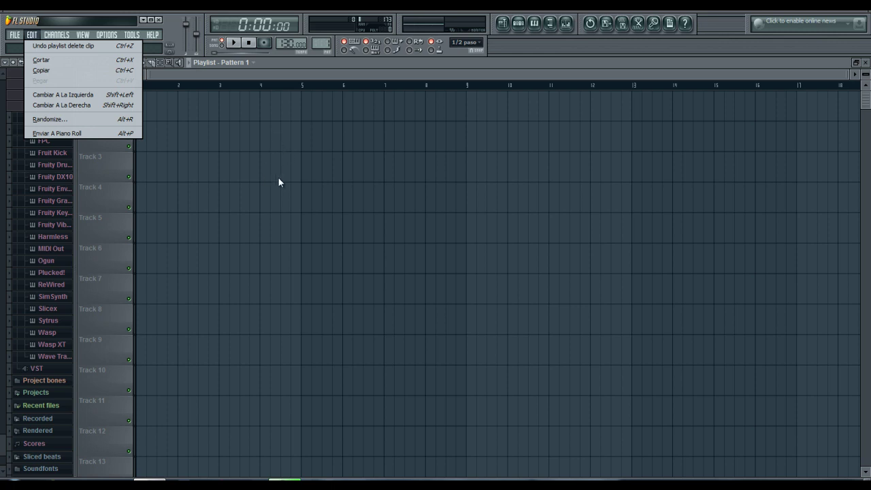
click(77, 133)
click(31, 34)
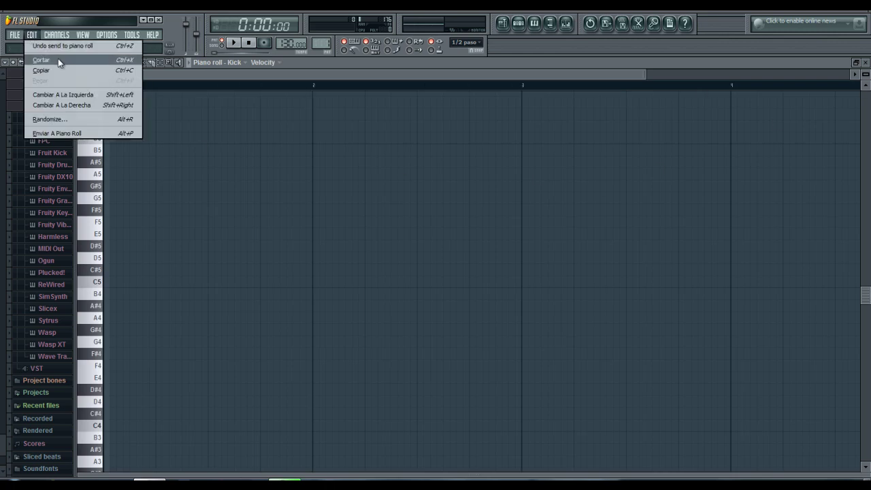
click(229, 91)
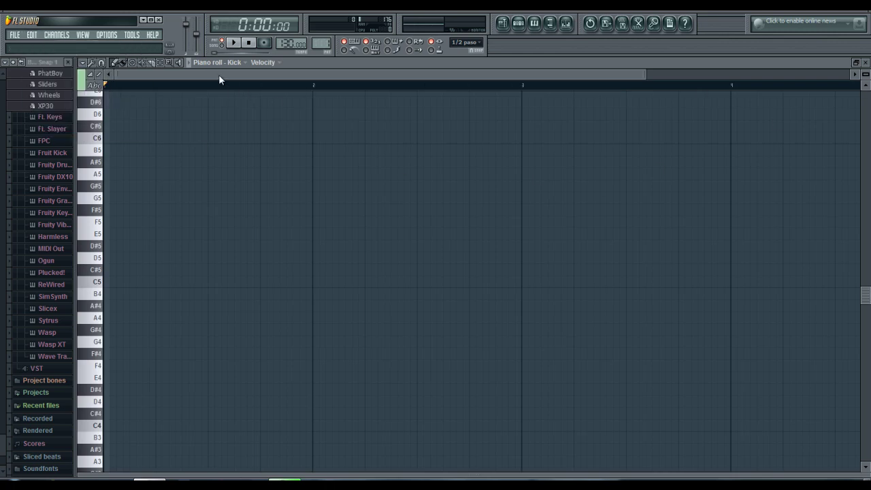
click(35, 35)
click(35, 35)
Run a quick scan for newly installed plugins in the full generator list, look through the refreshed list and close it.
click(48, 35)
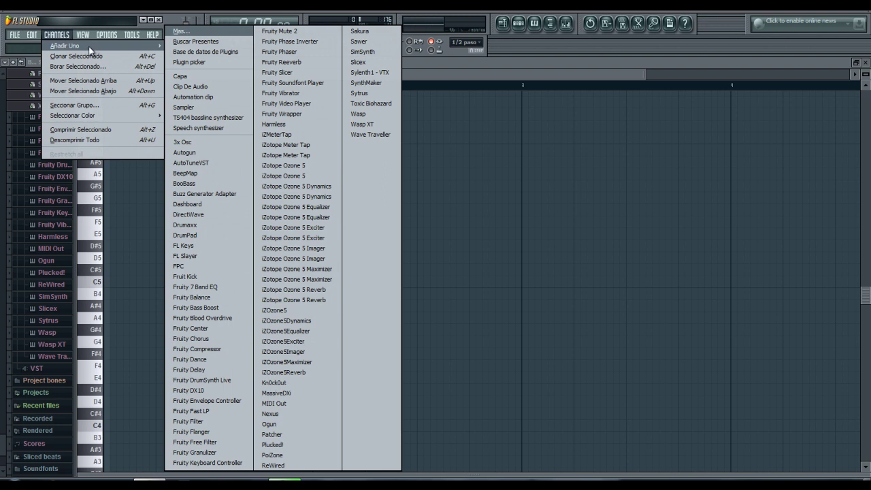
click(181, 30)
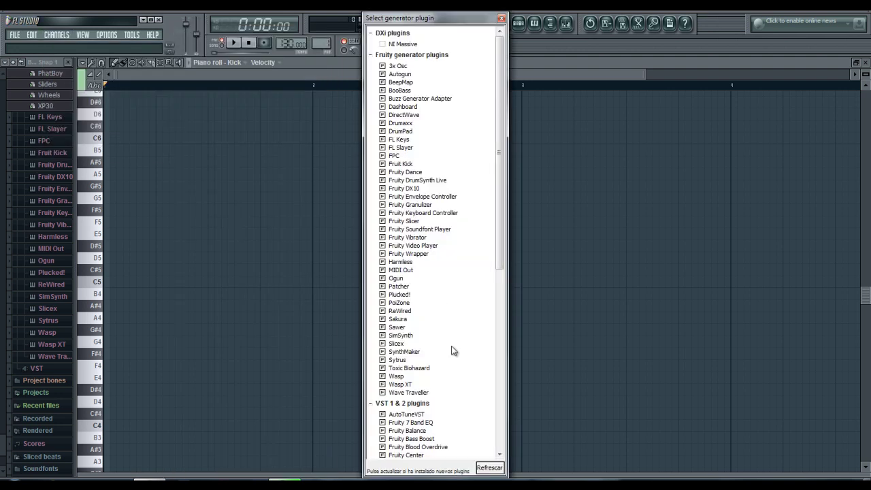
drag(499, 232, 509, 415)
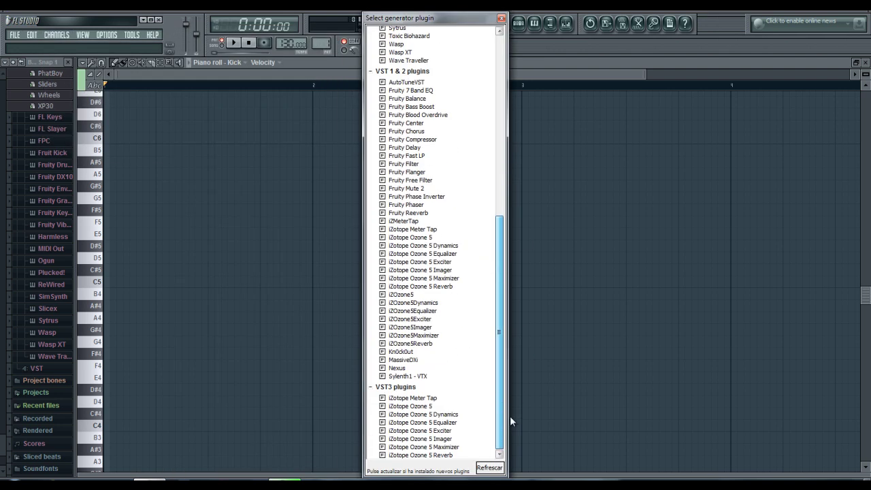
click(497, 468)
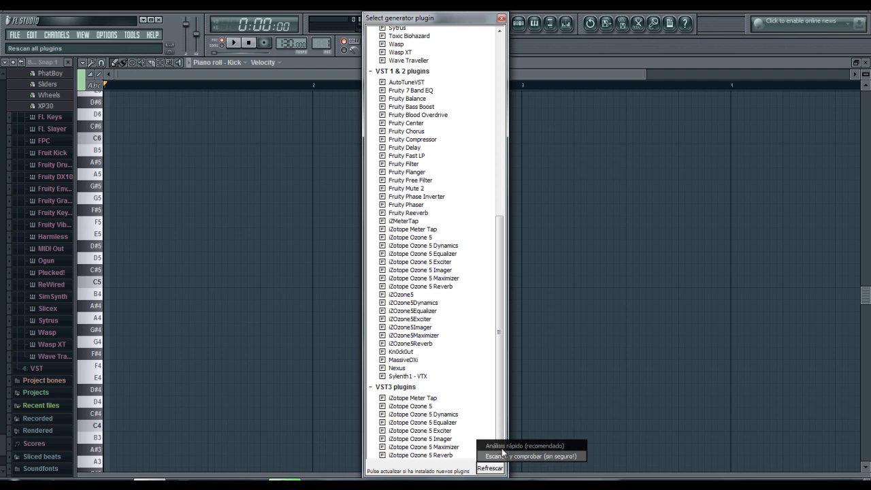
click(555, 446)
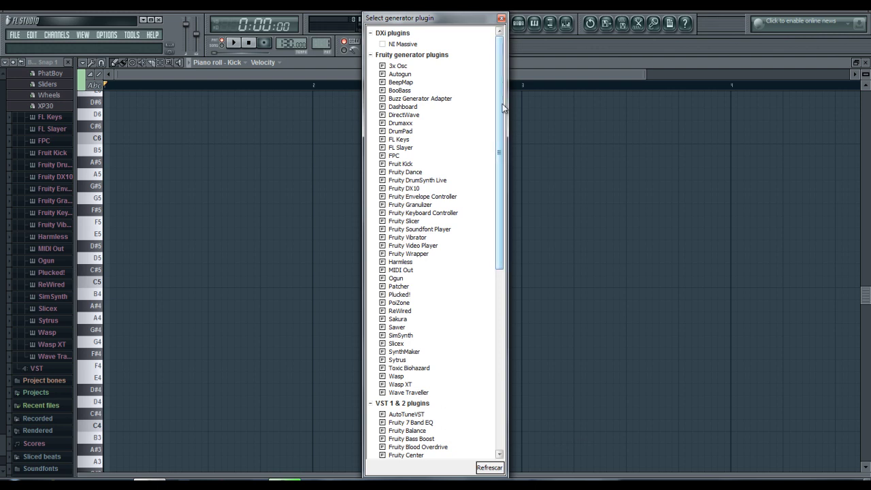
scroll(476, 306, down, 13)
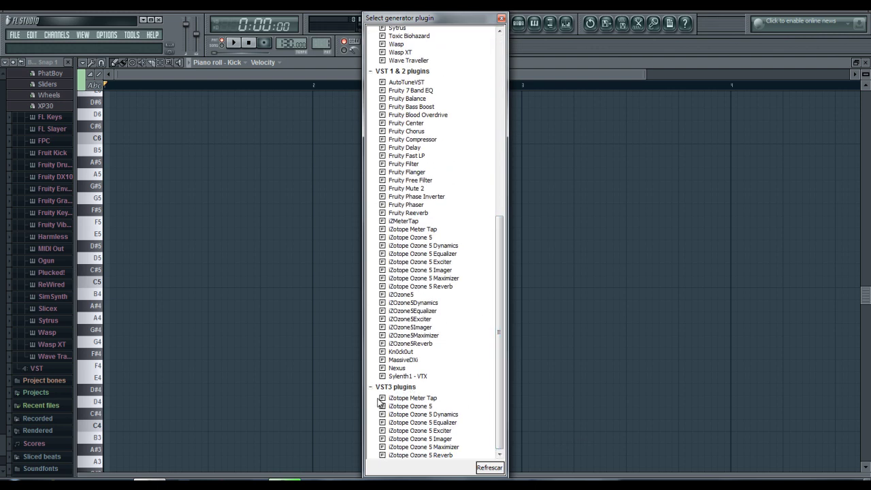
click(502, 18)
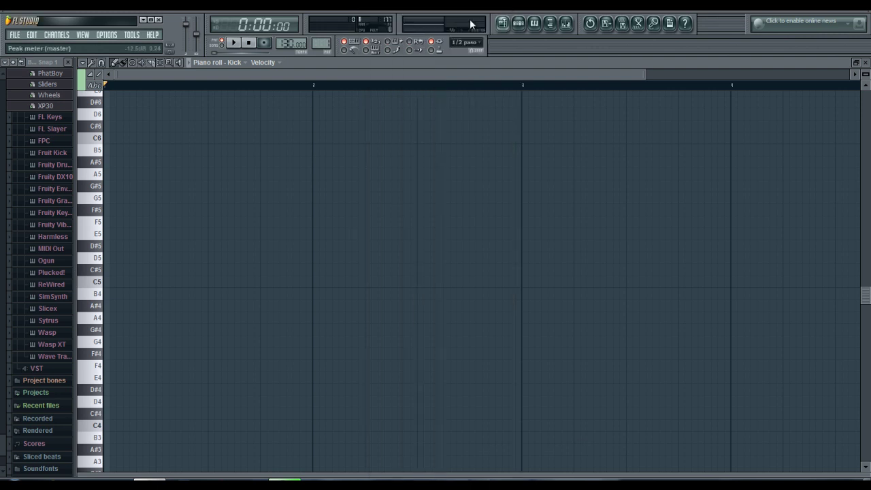
click(57, 35)
click(54, 36)
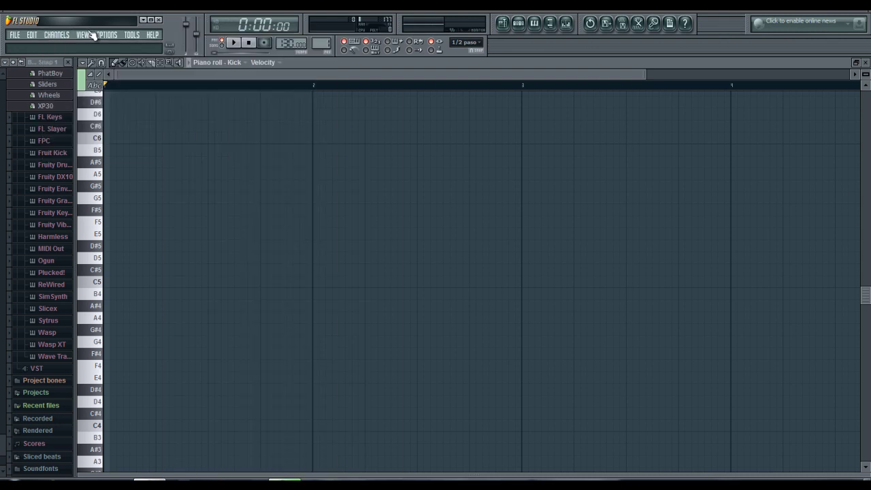
click(82, 36)
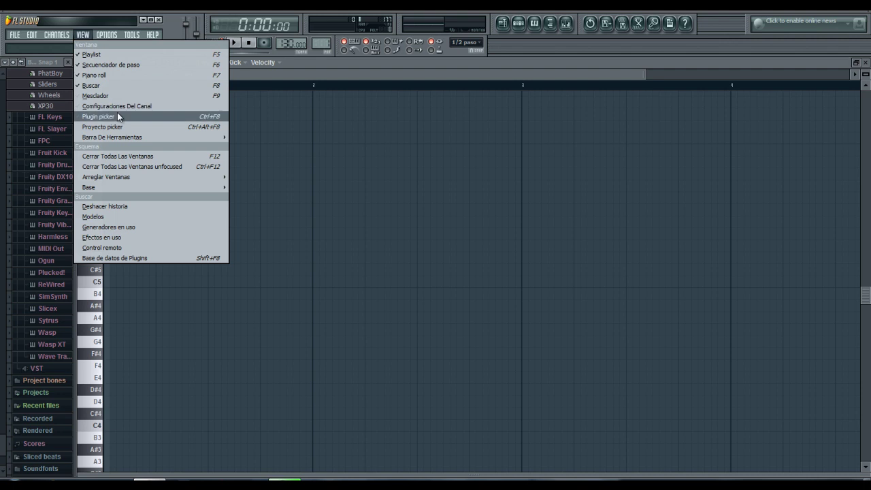
click(499, 49)
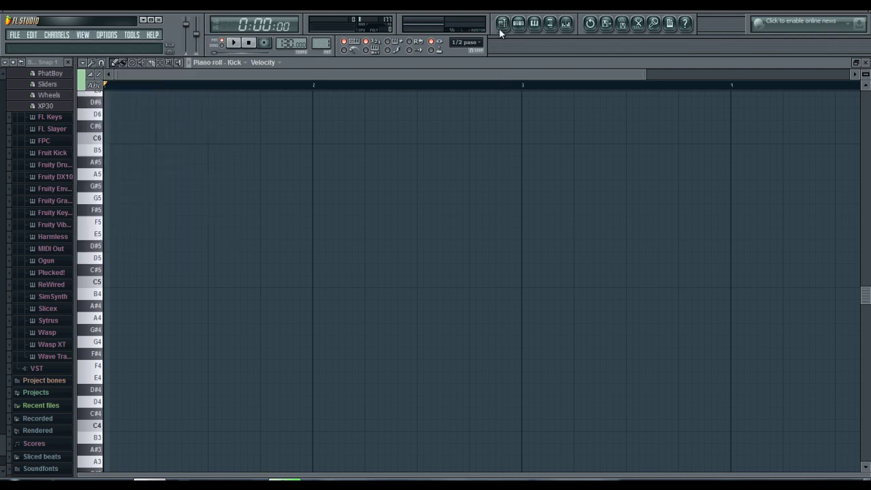
mouse_move(493, 28)
mouse_down()
mouse_move(505, 84)
mouse_move(496, 31)
mouse_move(613, 73)
mouse_move(481, 82)
mouse_move(500, 28)
mouse_up()
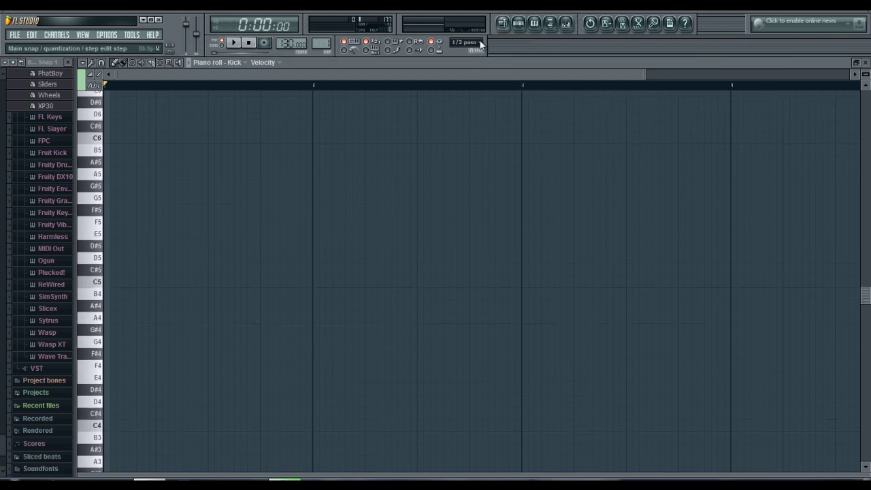
click(85, 34)
mouse_move(102, 37)
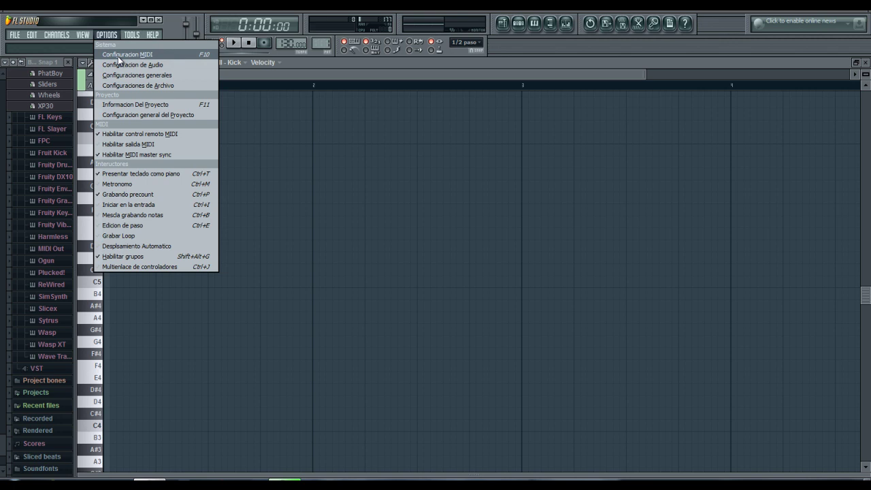
mouse_move(132, 35)
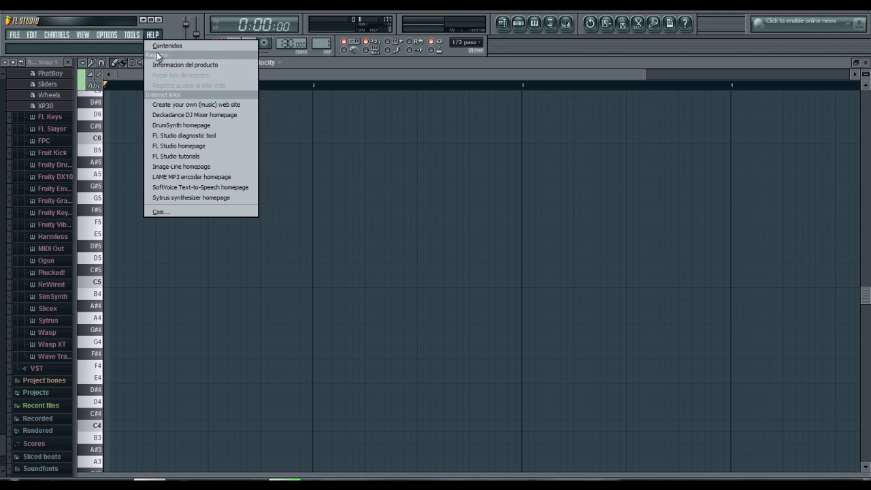
key(Left)
key(Left)
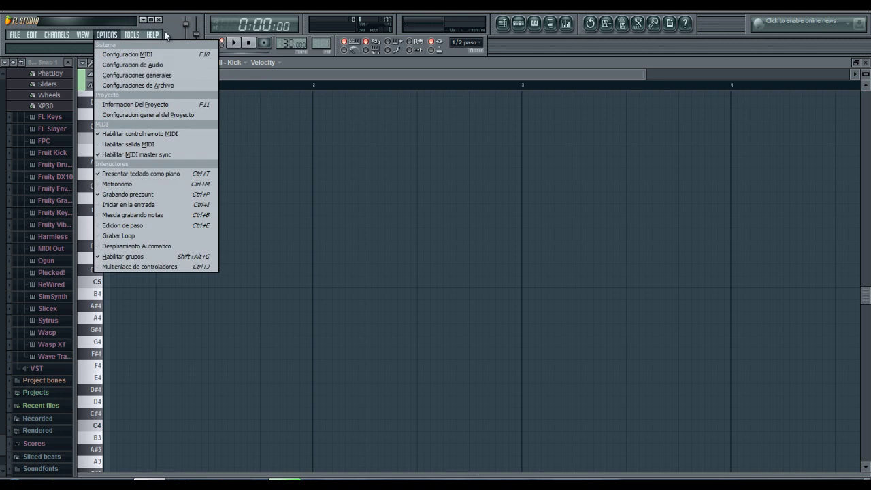
click(170, 13)
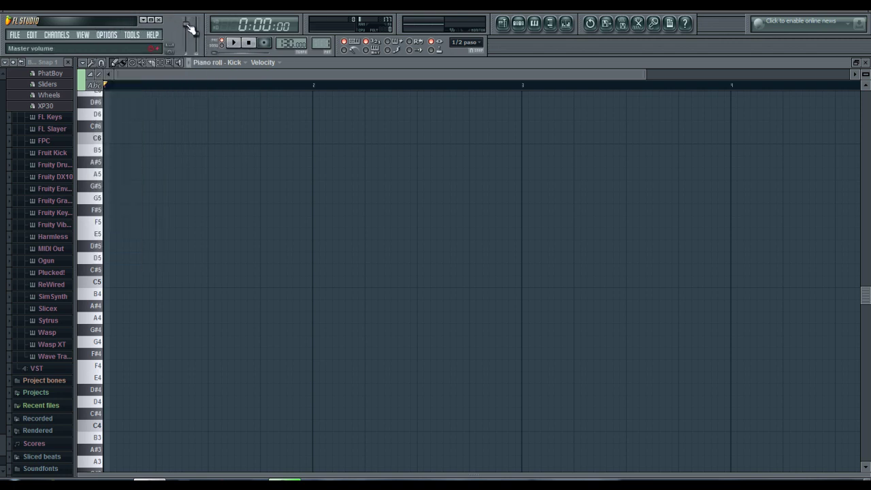
Try out the master volume slider and lower the master pitch.
mouse_move(192, 29)
mouse_down()
mouse_move(192, 55)
mouse_move(186, 22)
mouse_up()
drag(171, 474, 174, 469)
drag(188, 25, 187, 481)
mouse_move(199, 34)
mouse_down()
mouse_move(194, 80)
mouse_move(200, 7)
mouse_move(202, 467)
mouse_move(202, 48)
mouse_up()
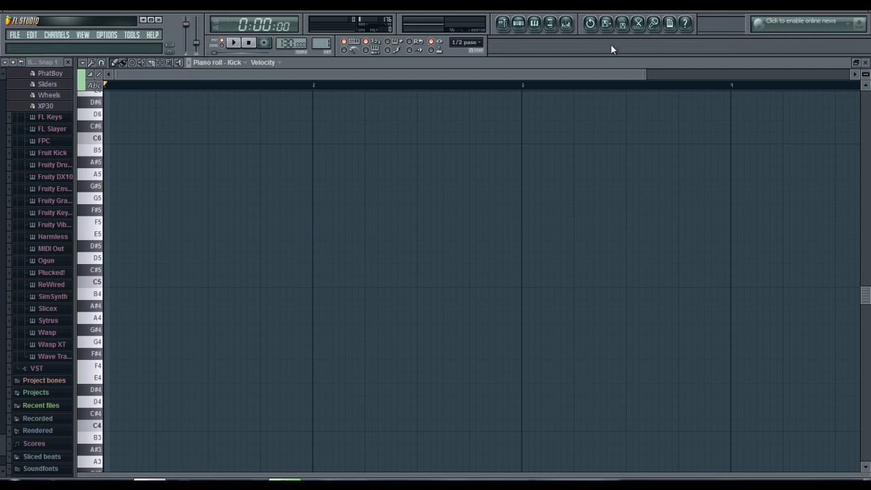
Insert an Audio Clip channel between Clap and Hat in the step sequencer.
click(517, 24)
right_click(603, 184)
mouse_move(632, 297)
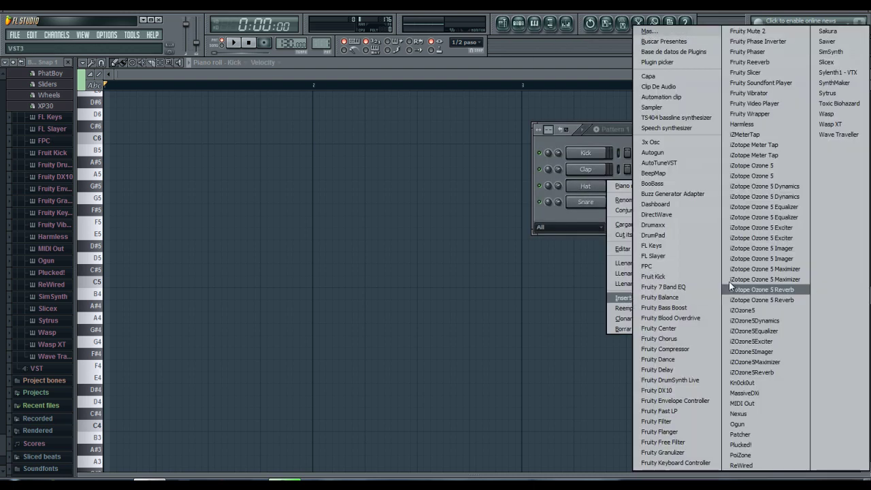
click(666, 87)
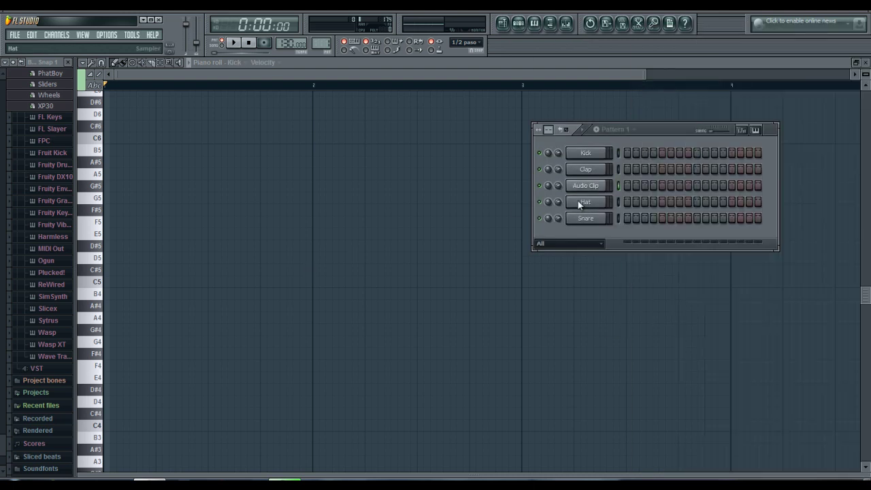
Load the sample "VDE3 128 BPM Pantheon Kick Root F" from the Flashlight remake folder in FL REMAKE into the Audio Clip channel.
click(588, 186)
click(657, 116)
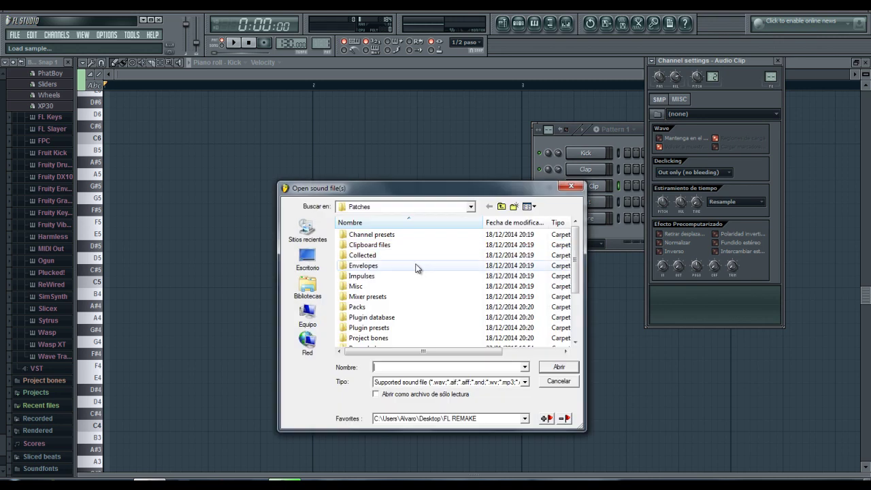
click(434, 419)
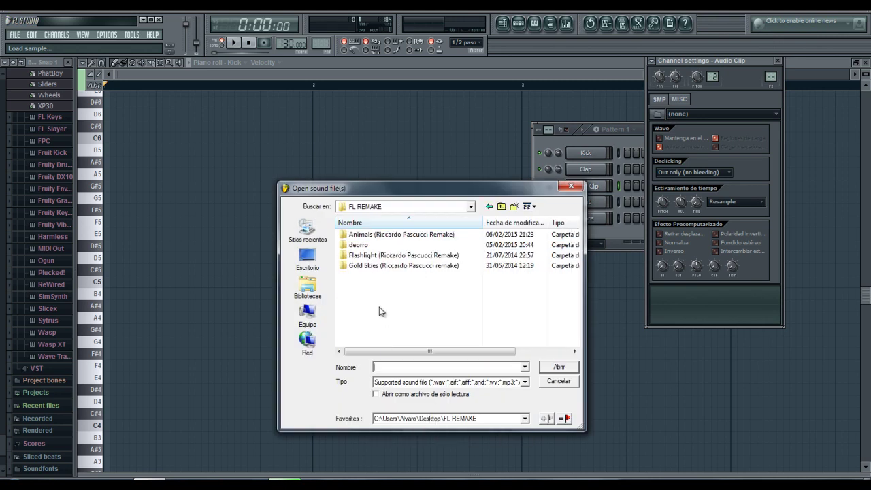
double_click(361, 255)
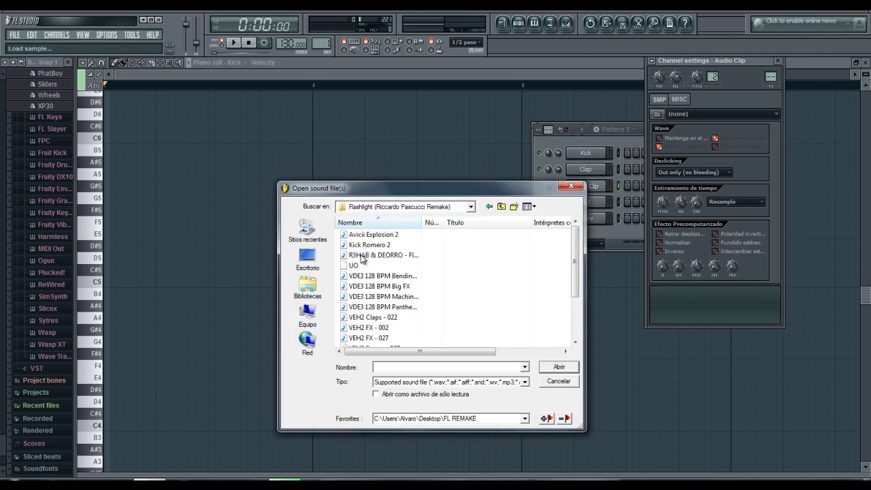
click(403, 305)
click(403, 306)
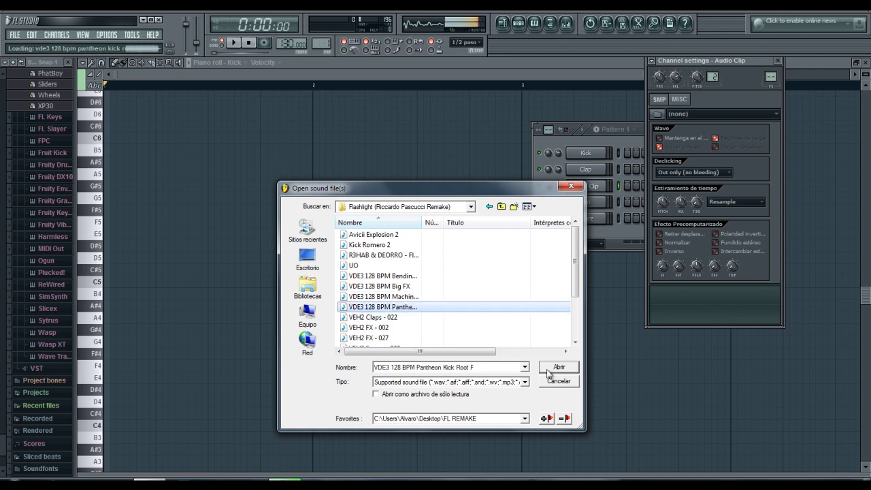
click(554, 367)
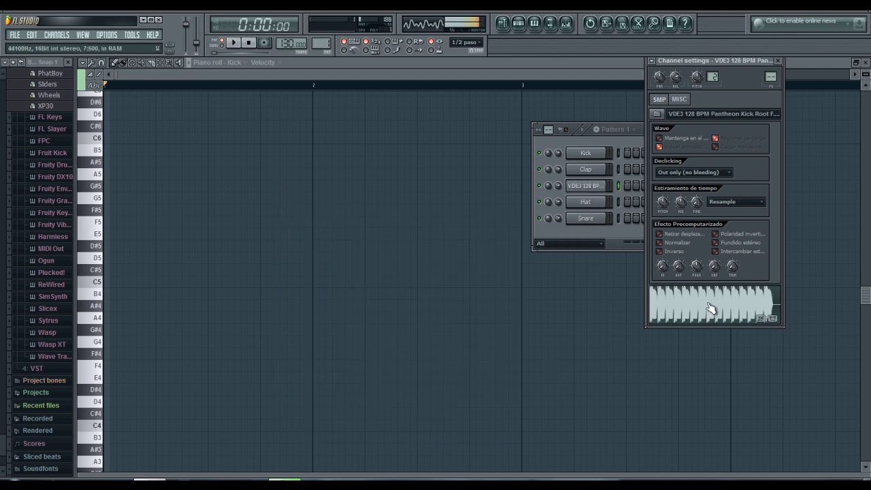
Place the loaded kick sample's waveform in the Kick piano roll, and return to the playlist with the step sequencer shown.
drag(707, 308, 193, 133)
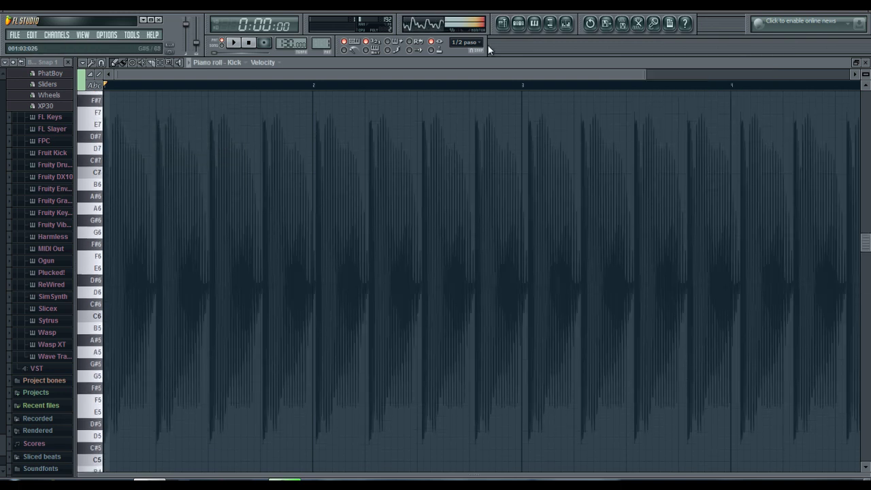
click(502, 22)
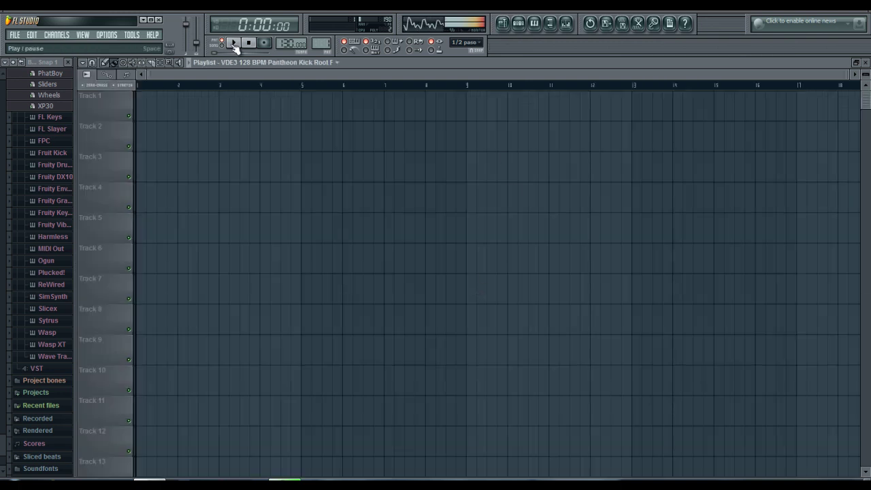
click(518, 23)
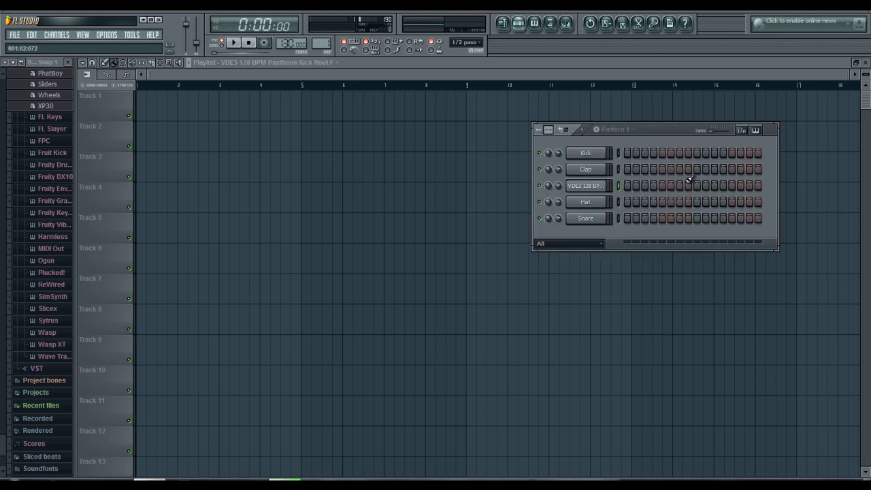
Place the VDE3 128 BPM Pantheon Kick Root F clip at the start of Track 1 in the playlist.
click(587, 185)
drag(703, 305, 137, 119)
click(249, 44)
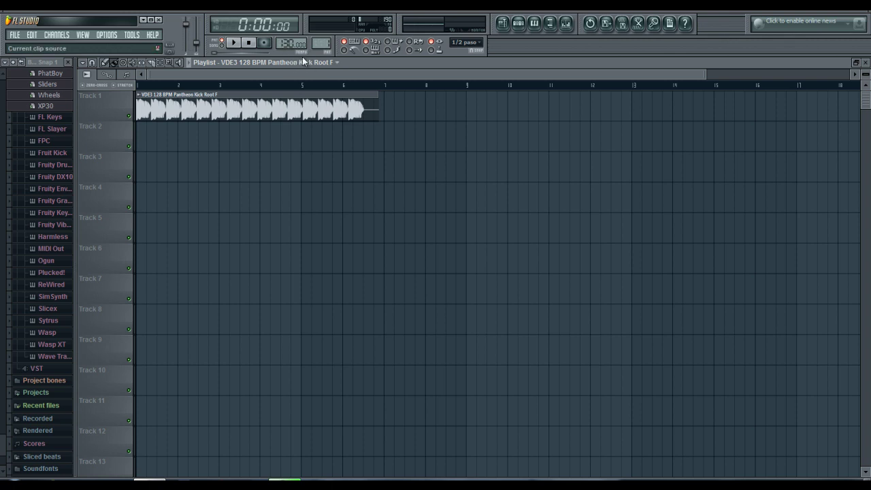
Try out the project tempo by raising it to 160 BPM and returning it to 128 BPM.
drag(287, 45, 289, 50)
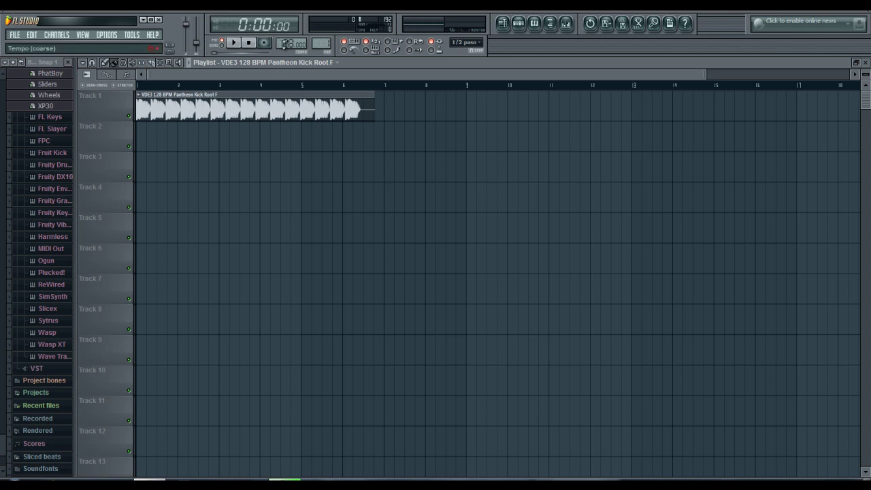
drag(284, 45, 249, 429)
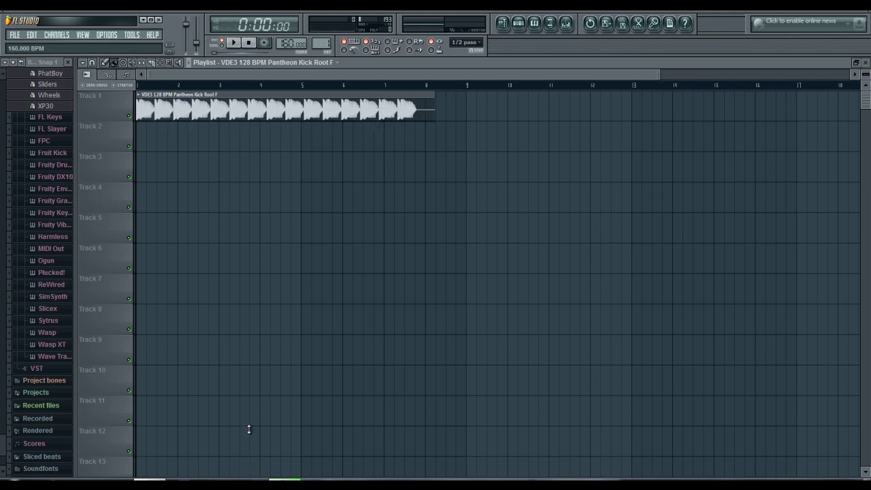
drag(290, 39, 281, 112)
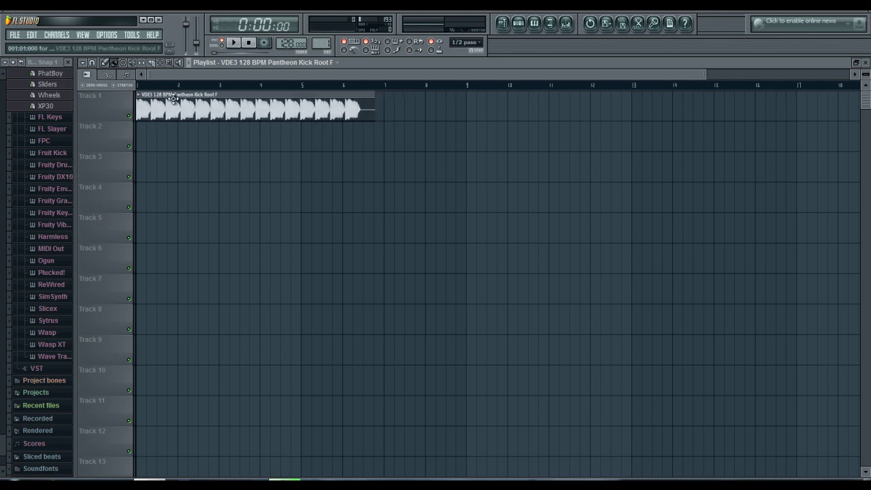
Restore the master pitch so the kick clip spans four bars, and set the tempo to 130 BPM.
drag(196, 43, 205, 474)
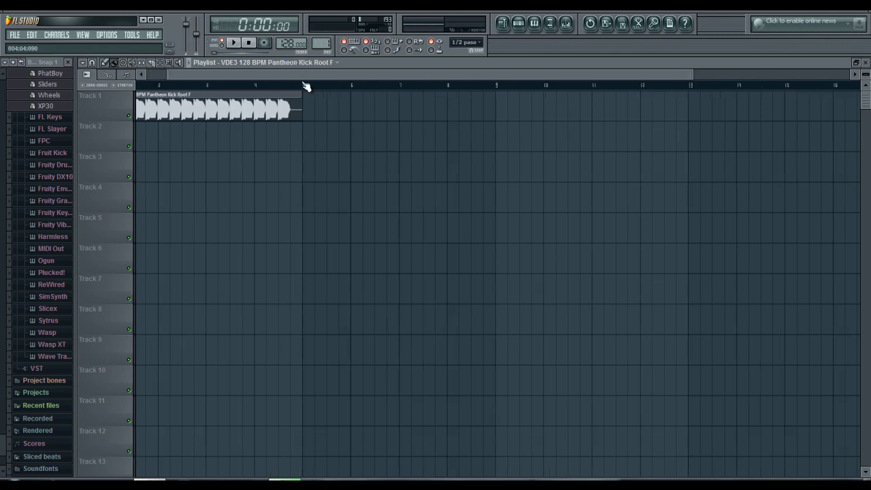
scroll(305, 81, up, 3)
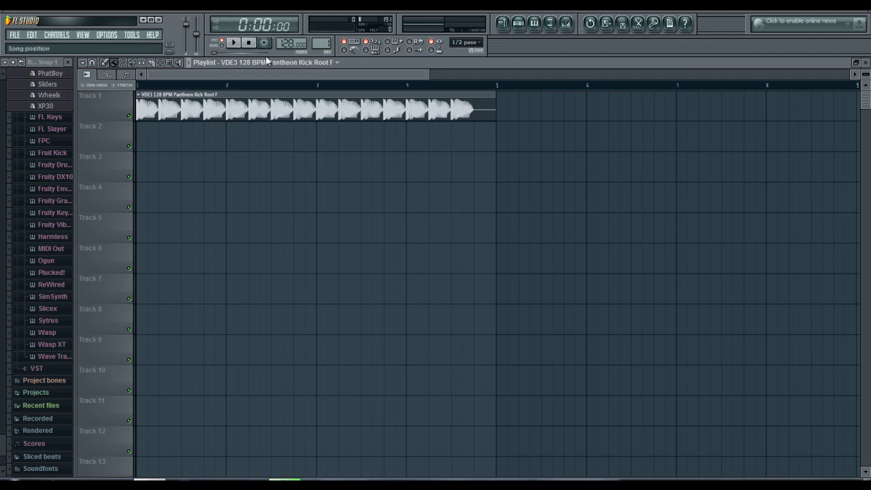
scroll(292, 43, up, 2)
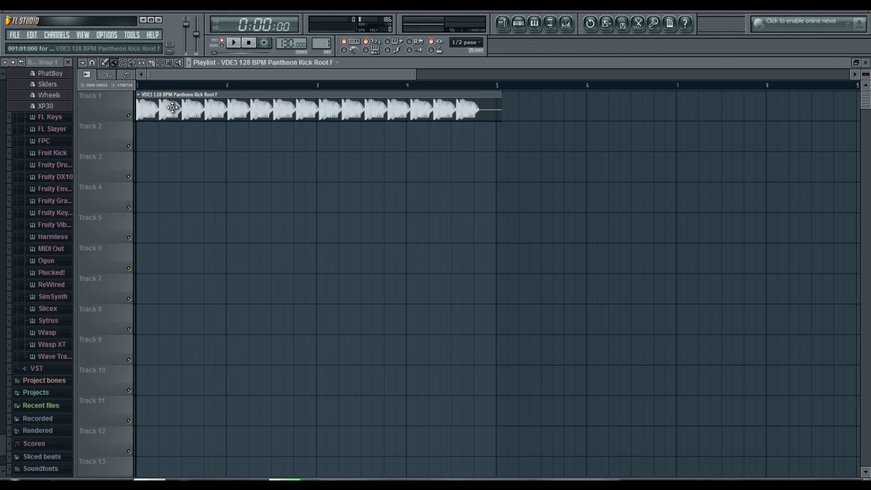
Try raising the master pitch slightly to align the kick clip's end with bar 5, and restore it.
drag(199, 41, 198, 39)
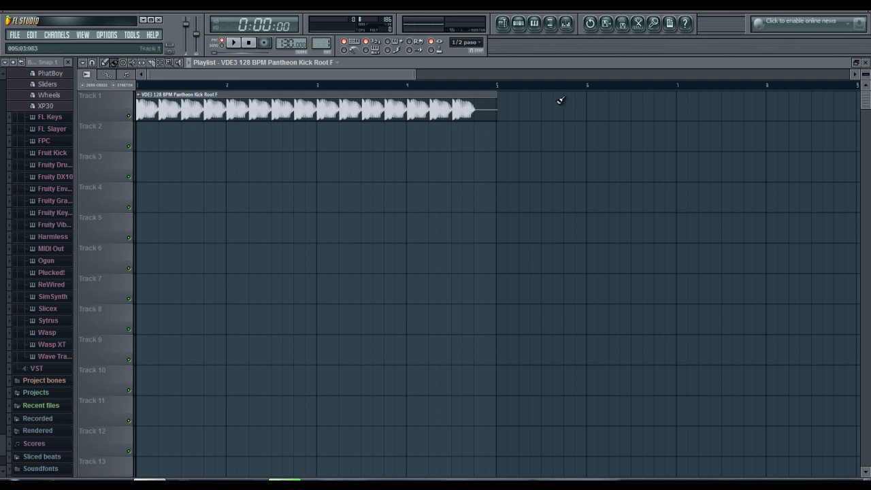
scroll(446, 112, up, 3)
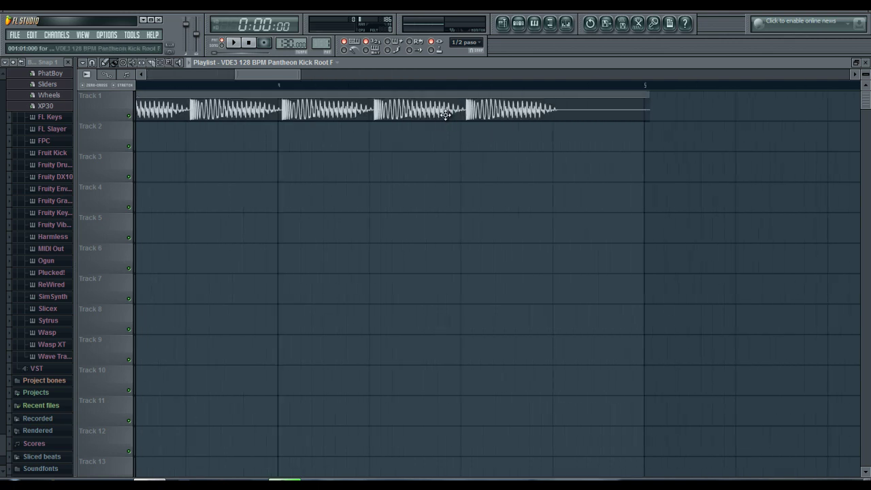
drag(198, 39, 199, 36)
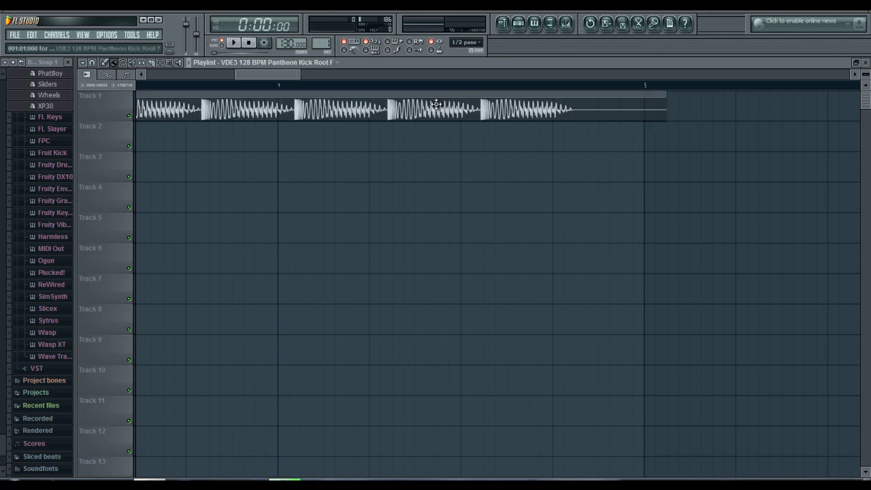
Set the tempo to 128 BPM and delete the kick sample clip from Track 1.
scroll(312, 45, down, 1)
scroll(284, 42, down, 3)
drag(284, 42, 286, 46)
drag(322, 71, 185, 73)
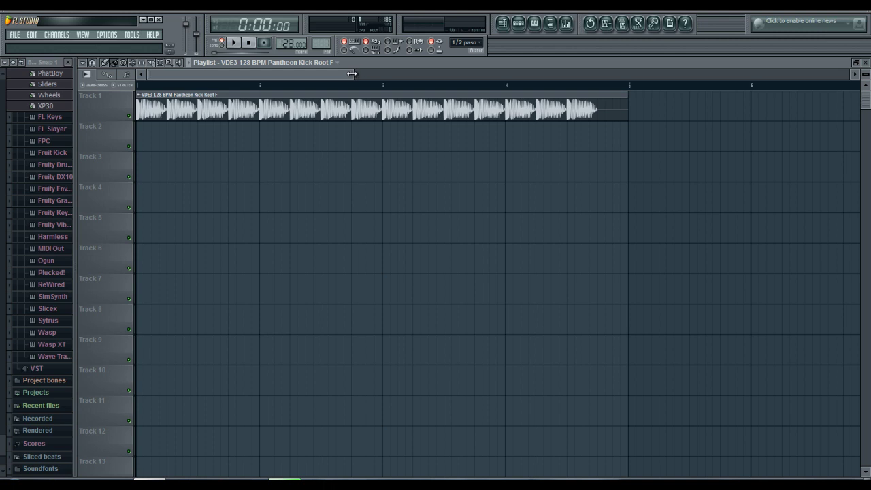
right_click(383, 110)
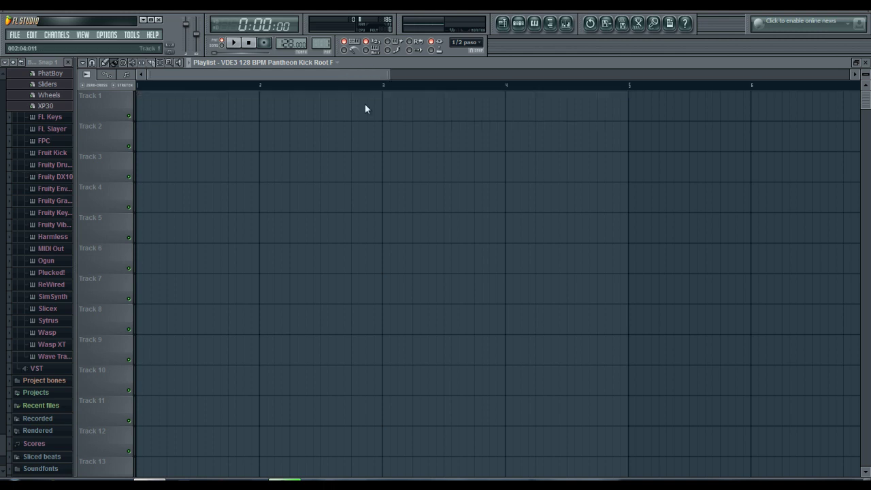
Cycle the pattern selector up to pattern 17 and back to Pattern 1, and try notes on the typing keyboard.
drag(328, 45, 329, 443)
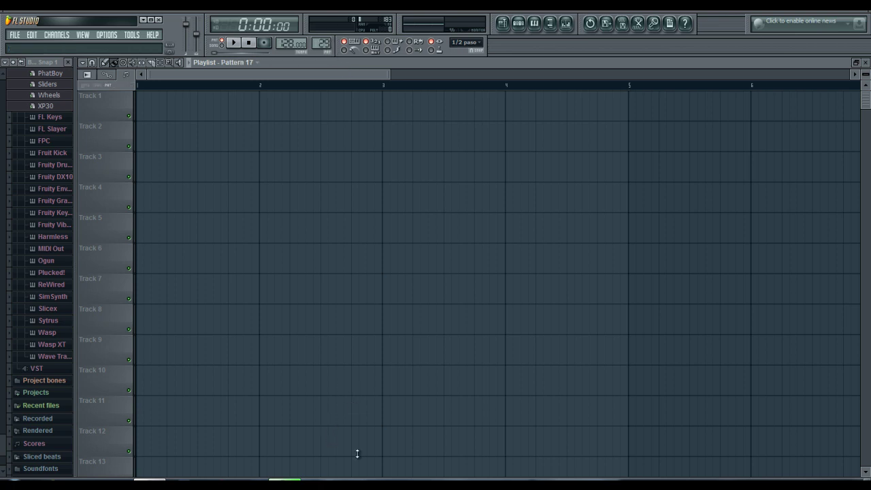
drag(356, 184, 579, 23)
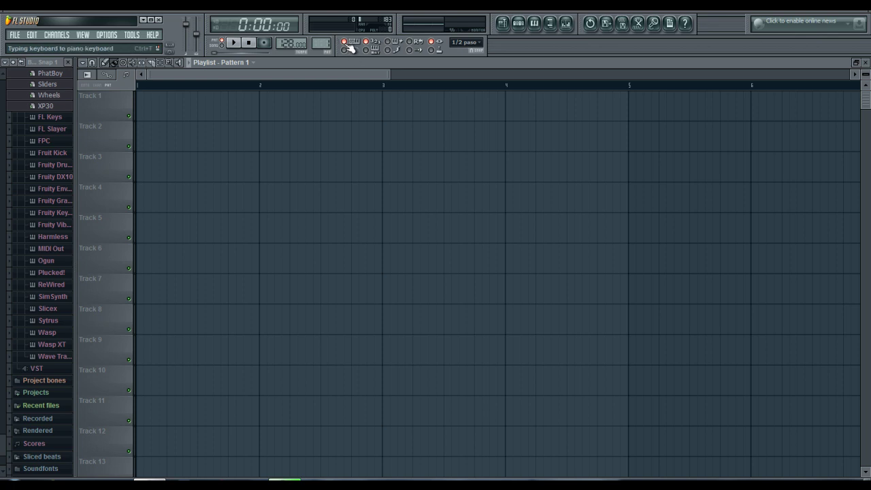
key(z)
key(x)
key(x)
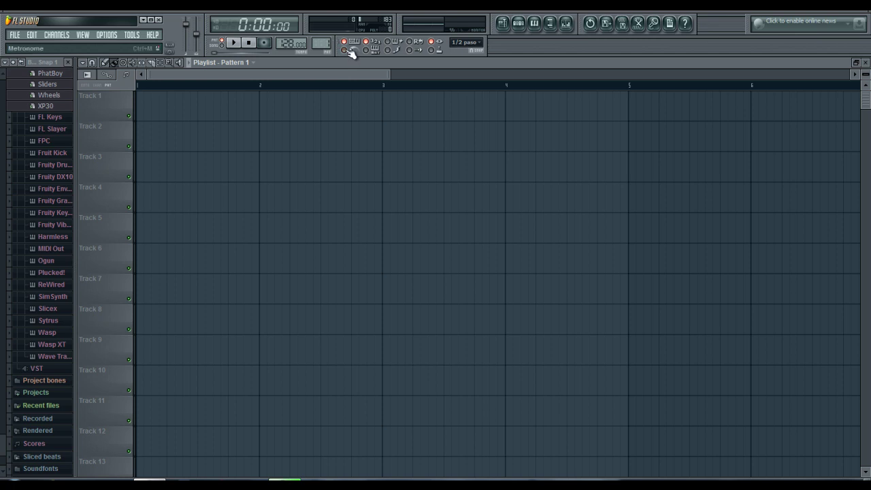
Enable auto-scroll and paint a row of Pattern 1 clips along Track 2 from bar 1.
click(419, 49)
drag(537, 118, 53, 131)
mouse_move(266, 134)
mouse_down()
mouse_move(859, 136)
mouse_move(434, 101)
mouse_up()
drag(323, 74, 113, 42)
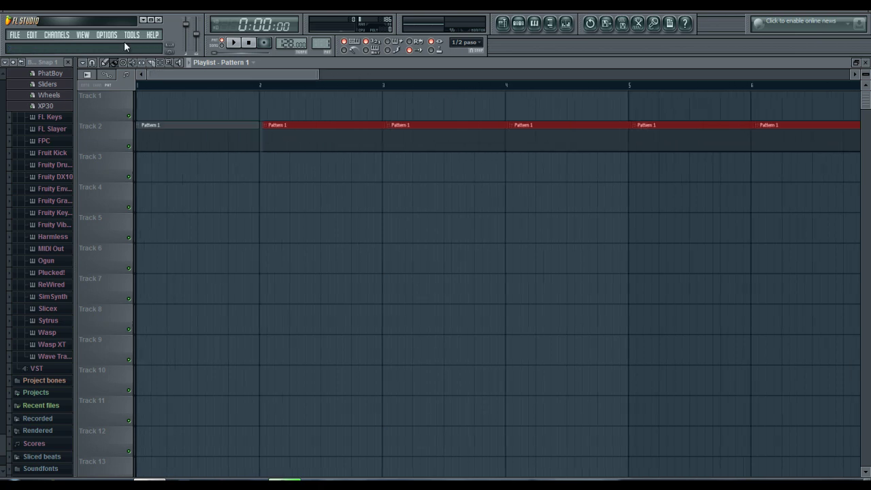
Align the selected Track 2 clips with bar 2, and try song mode before returning to pattern mode.
click(221, 44)
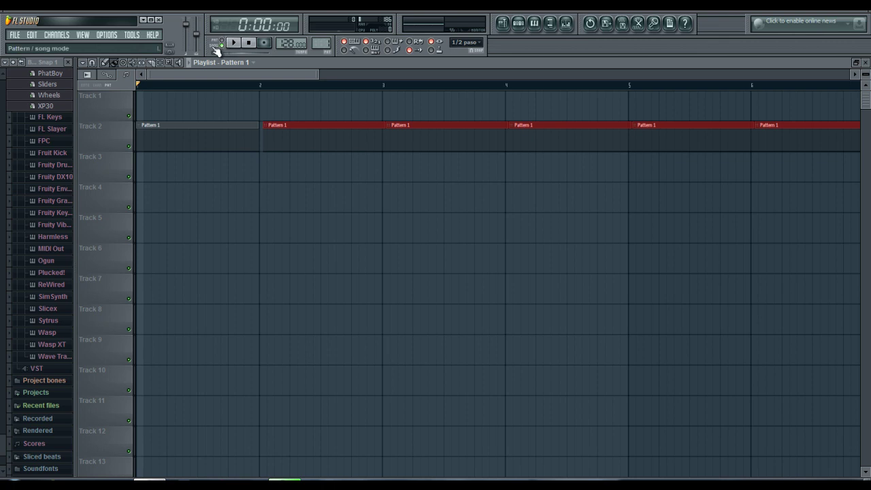
drag(288, 129, 284, 132)
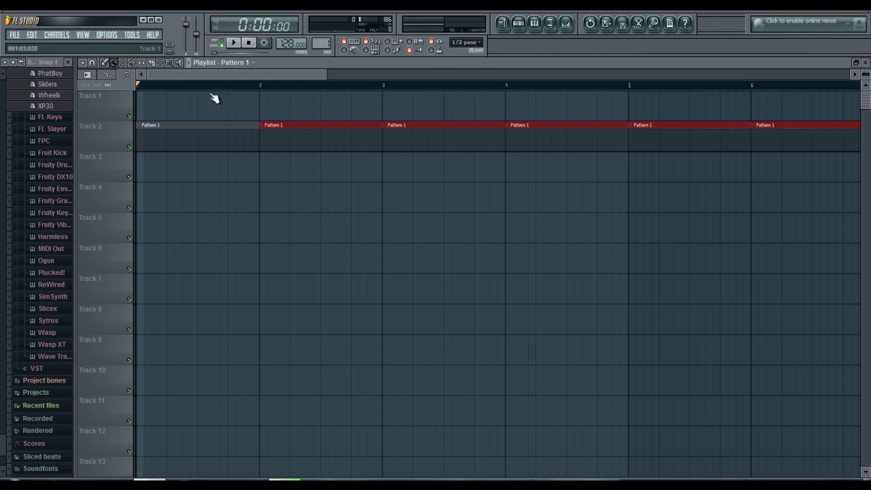
click(227, 43)
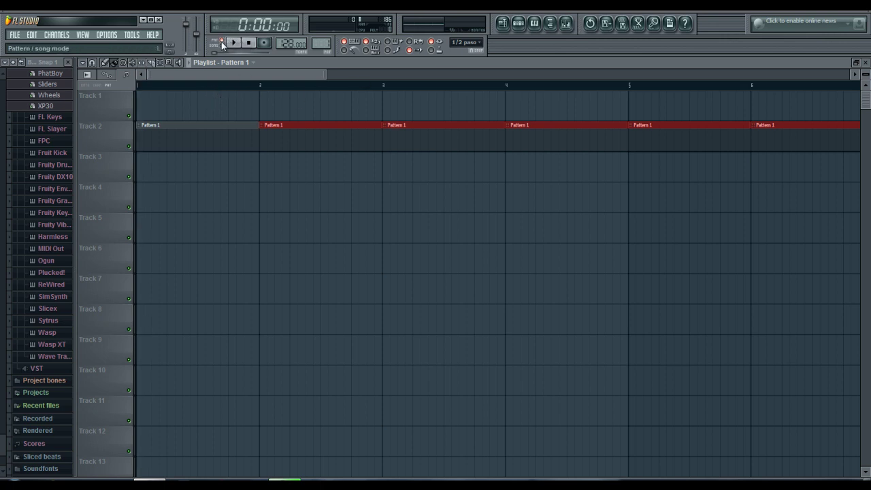
Fill every 4 steps of the Kick channel in Pattern 1 and return to the playlist.
click(517, 24)
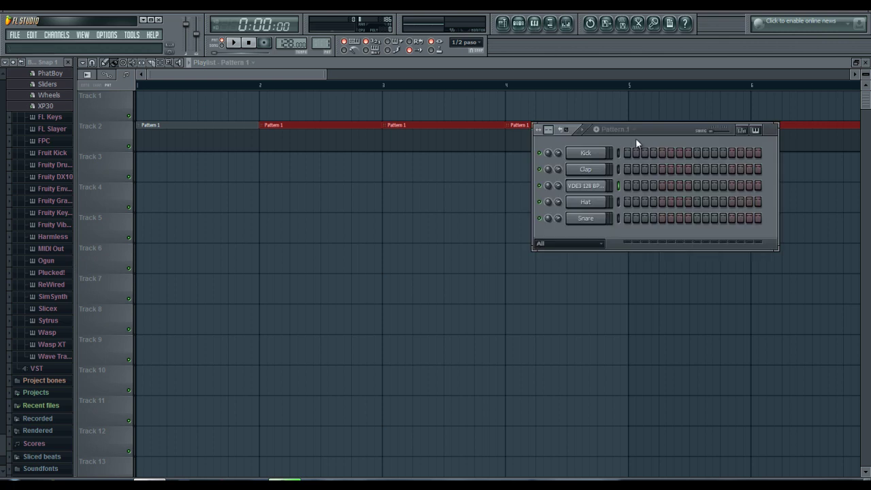
right_click(603, 157)
click(647, 242)
click(272, 74)
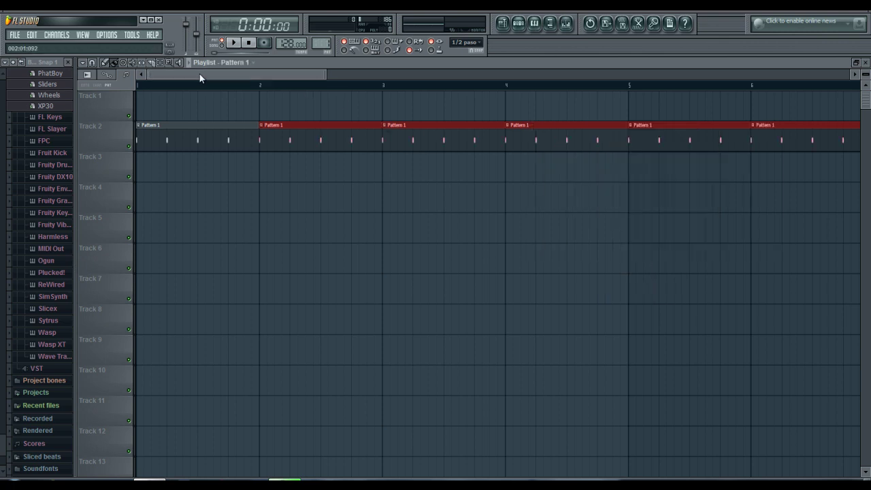
Play Pattern 1 in pattern mode and stop the playback.
click(233, 43)
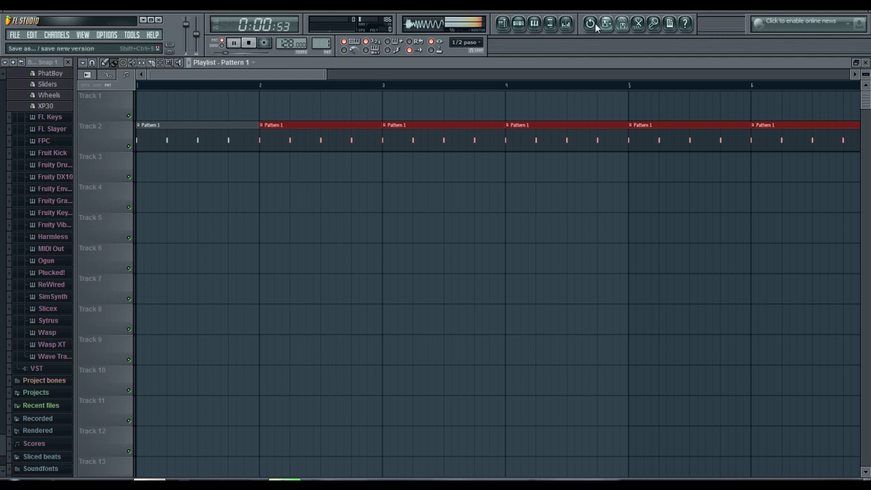
click(518, 23)
click(249, 43)
Switch to song mode, play the Pattern 1 clips on Track 2 and stop the playback.
click(210, 73)
click(233, 42)
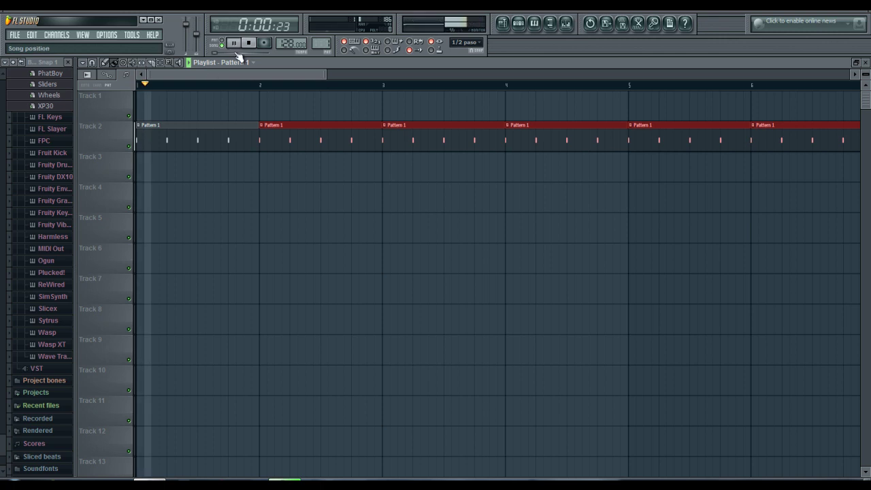
click(249, 43)
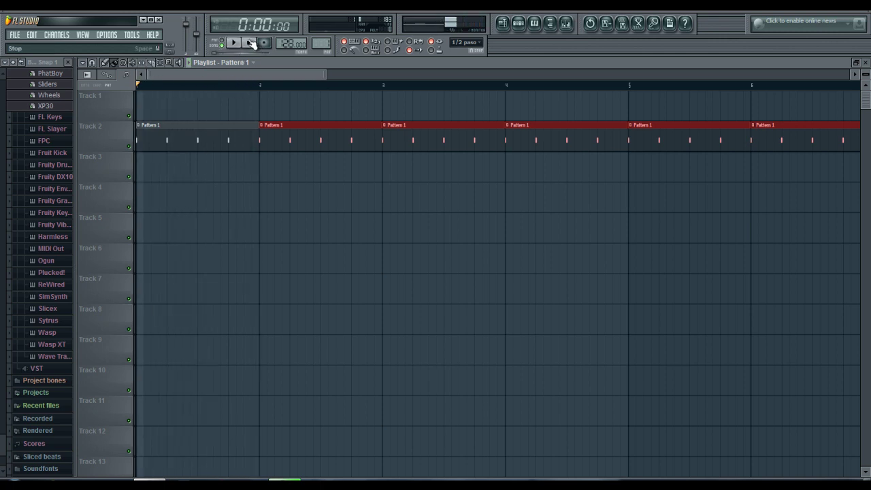
click(233, 43)
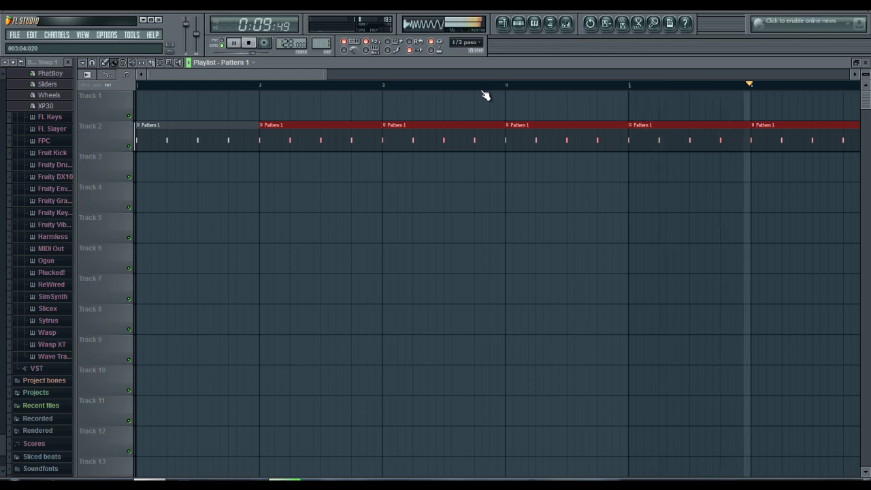
key(space)
Remove all the Pattern 1 clips from Track 2 of the playlist.
mouse_move(233, 138)
mouse_down()
mouse_move(855, 181)
mouse_move(496, 149)
mouse_up()
drag(293, 78, 412, 80)
click(530, 134)
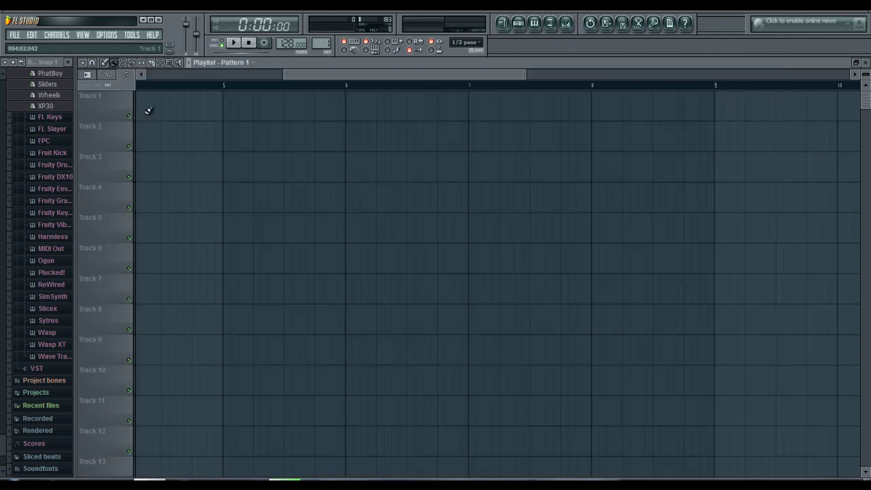
Place a Pattern 1 clip at bar 1 of Track 3 and repeat it back to back through bar 5.
drag(513, 76, 303, 75)
scroll(166, 224, down, 6)
scroll(122, 225, down, 5)
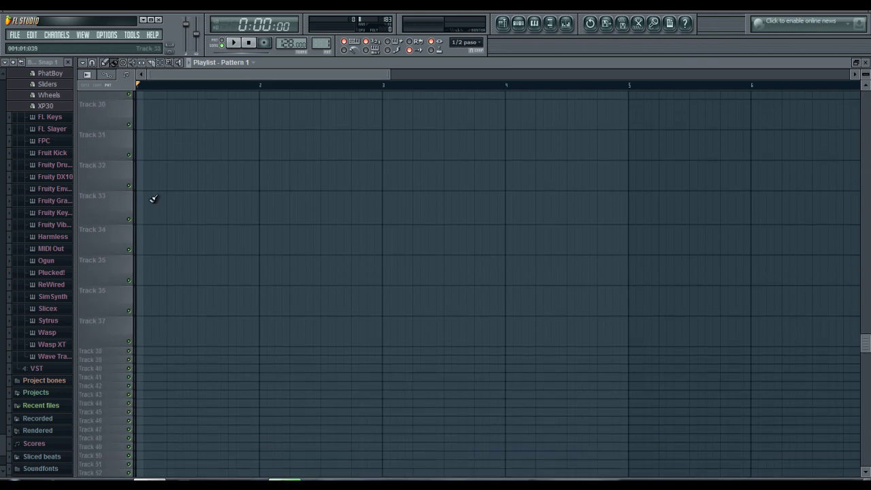
scroll(184, 243, up, 10)
click(142, 169)
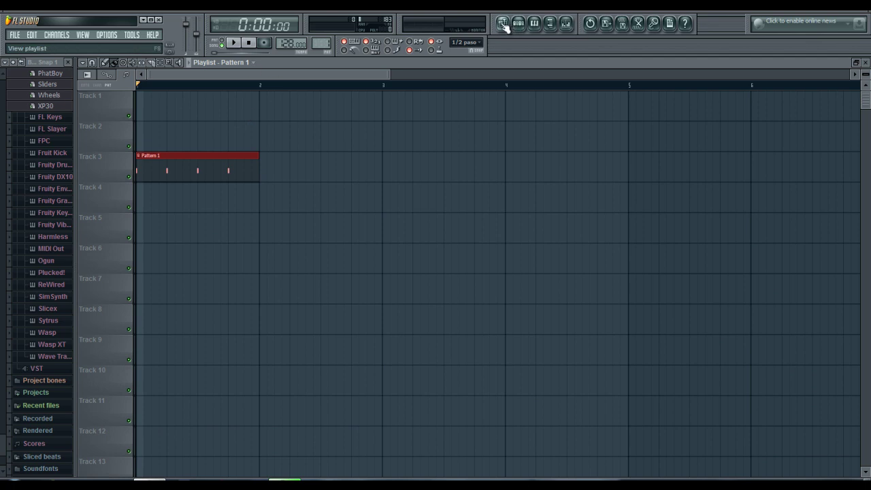
drag(275, 168, 757, 163)
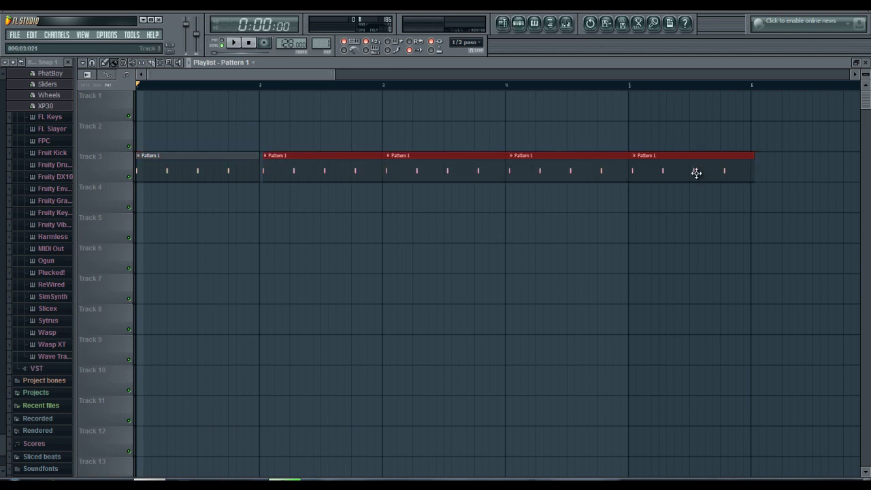
drag(692, 174, 689, 175)
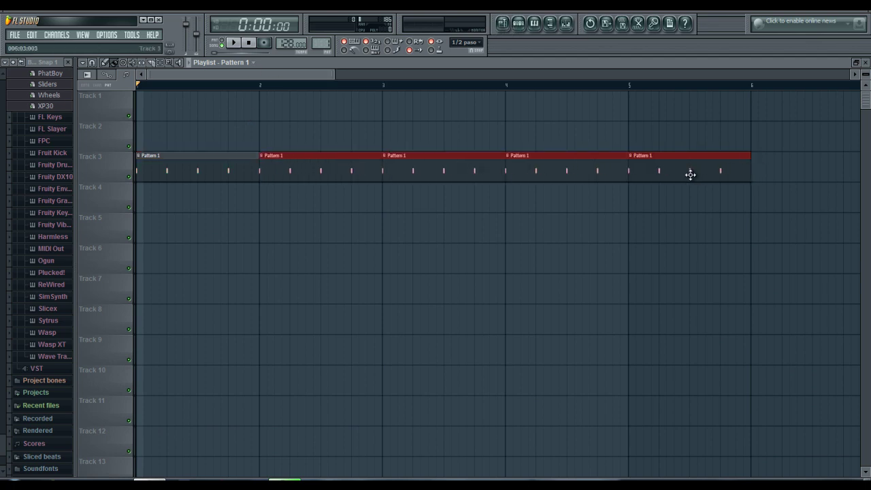
Fill every 8 steps of the Clap channel in Pattern 1.
click(519, 23)
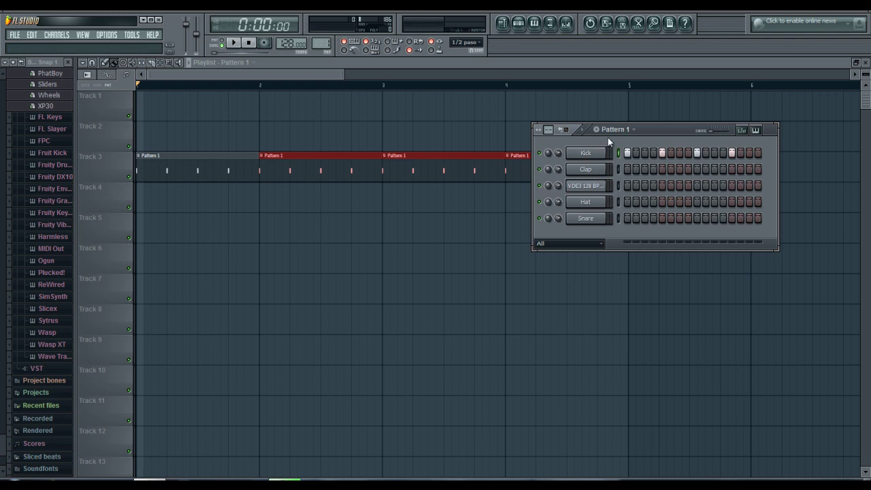
right_click(599, 170)
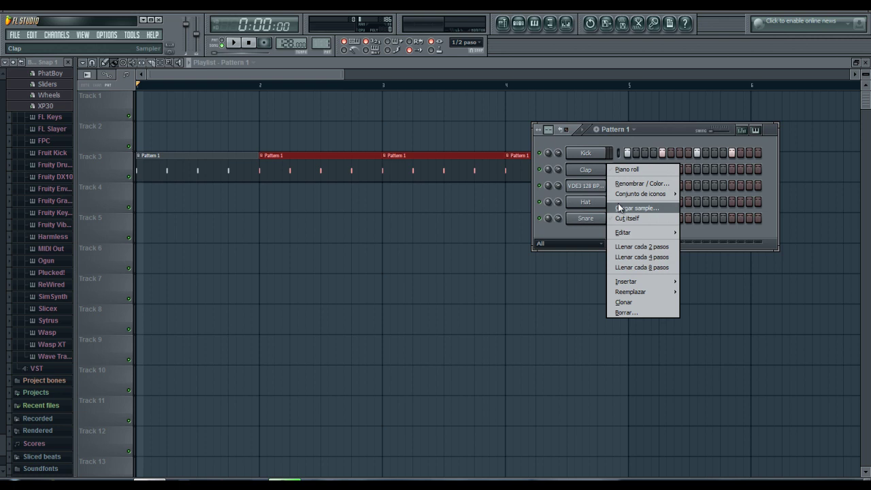
click(648, 267)
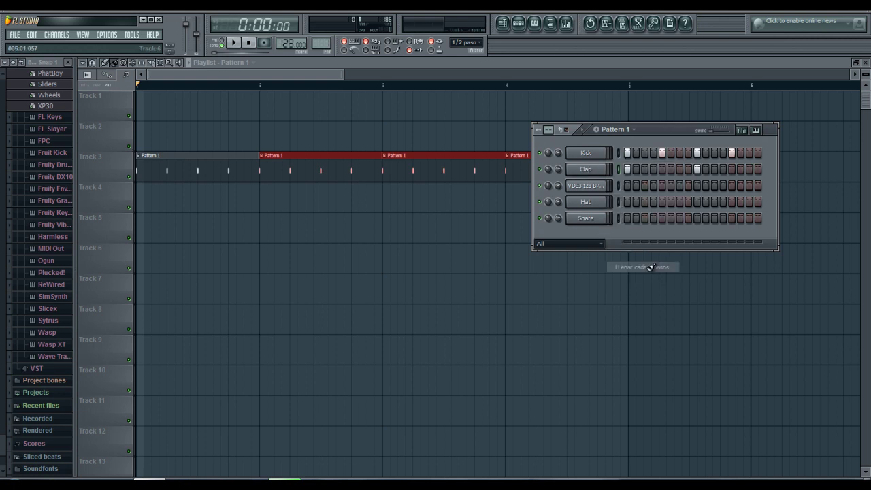
Delete the VDE3 128 BPM kick channel from the step sequencer.
right_click(585, 186)
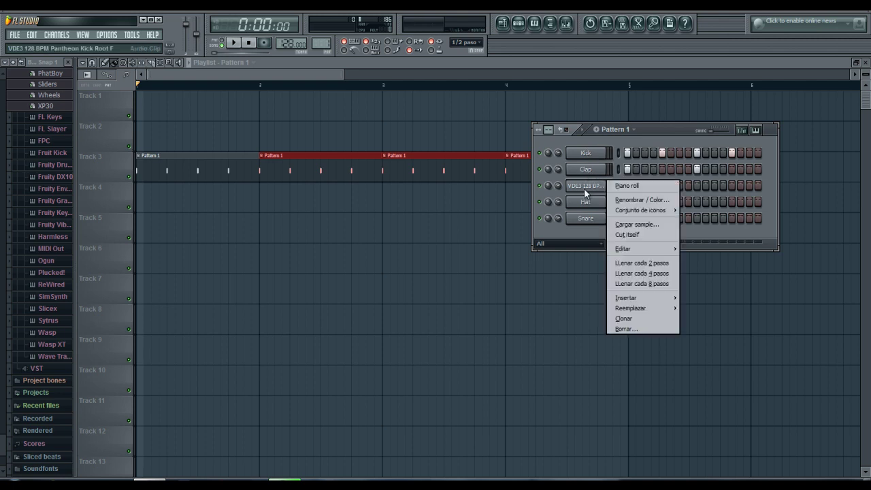
click(624, 329)
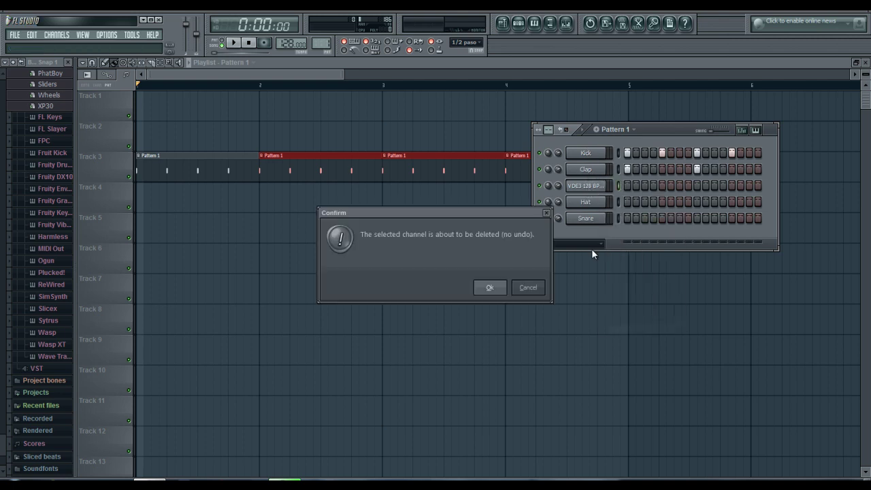
click(489, 288)
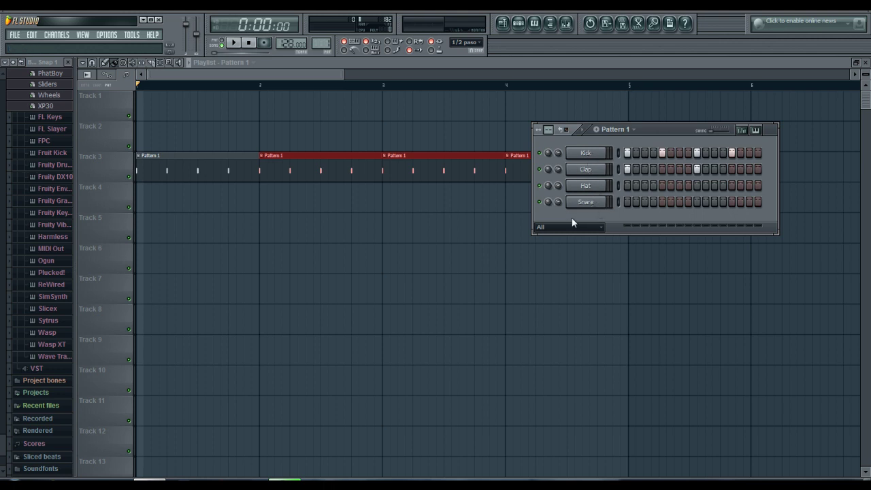
Reposition the step sequencer and rename Pattern 1 as base.
drag(680, 133, 651, 105)
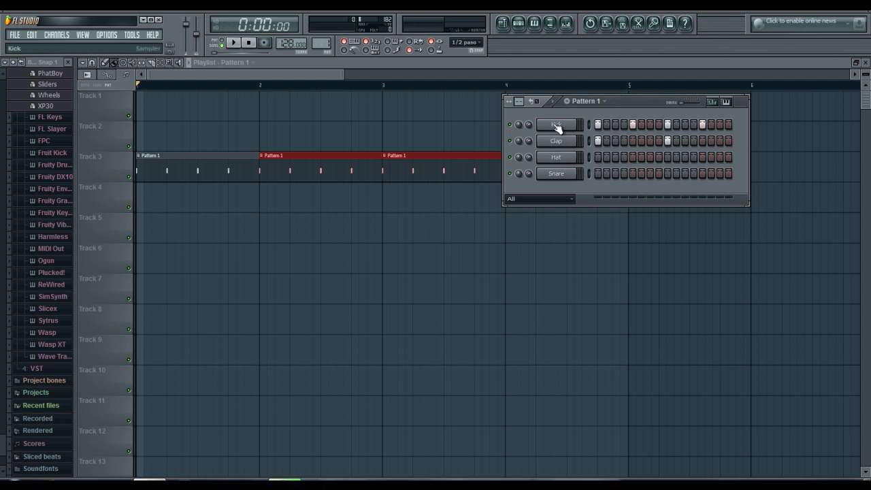
click(595, 103)
click(650, 137)
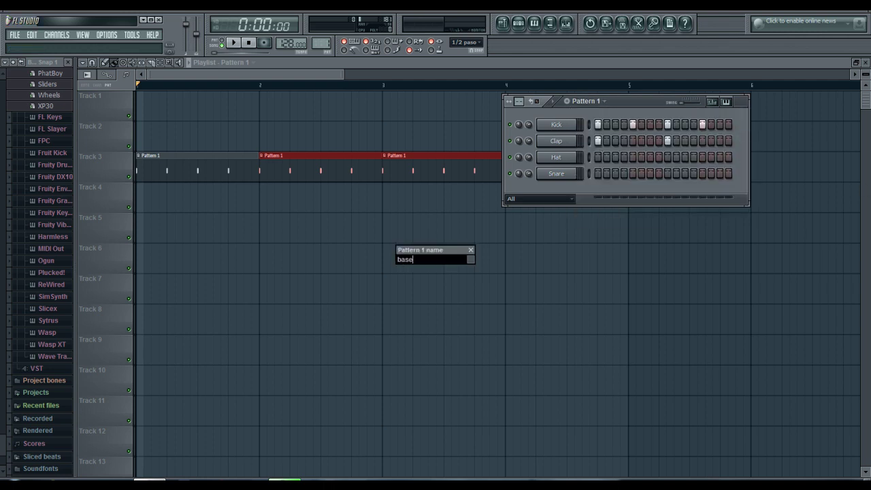
key(Return)
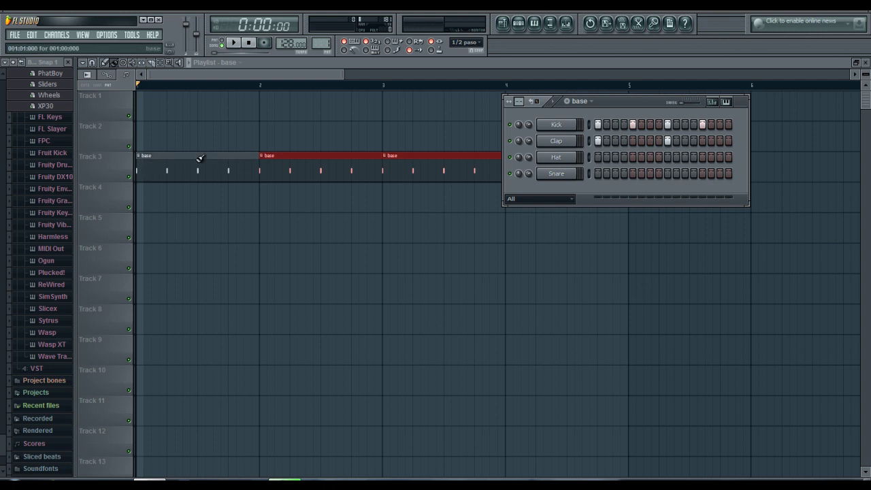
Clone the base pattern and select the copy, base #2.
click(581, 102)
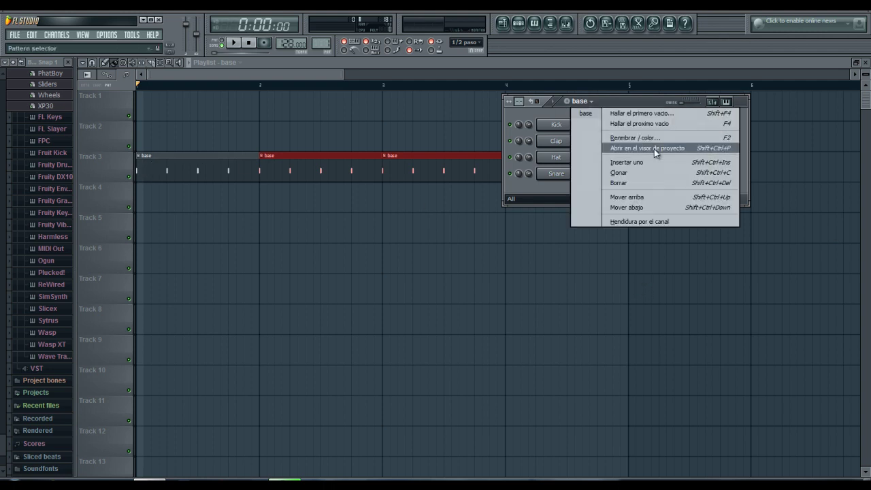
click(643, 174)
click(582, 101)
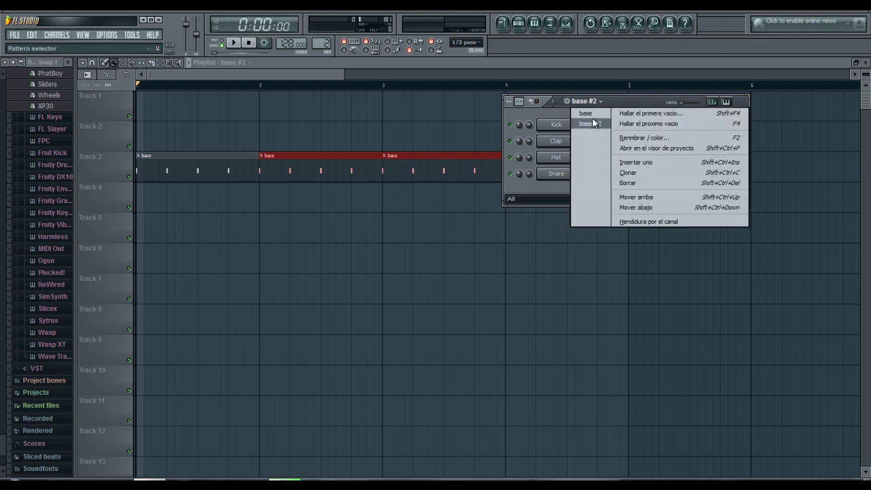
click(589, 123)
click(591, 107)
click(589, 123)
Delete the cloned pattern base #2.
click(585, 102)
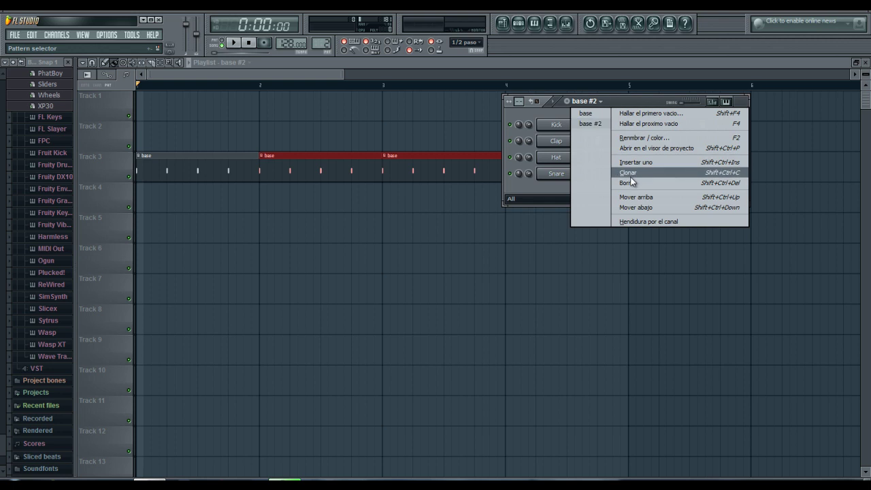
click(627, 183)
click(491, 288)
Examine the pattern selector's list and its commands for inserting, cloning, deleting and moving patterns.
click(588, 102)
click(583, 100)
click(577, 102)
click(593, 112)
click(592, 102)
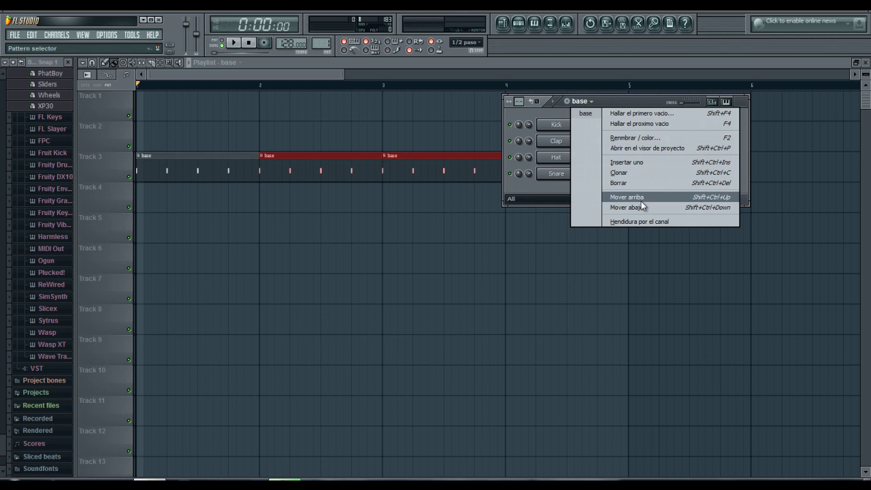
click(580, 102)
click(589, 102)
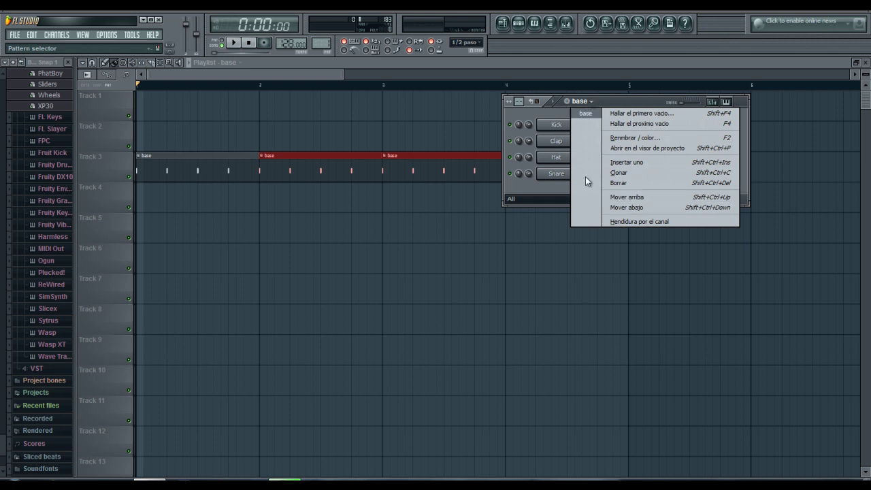
click(593, 100)
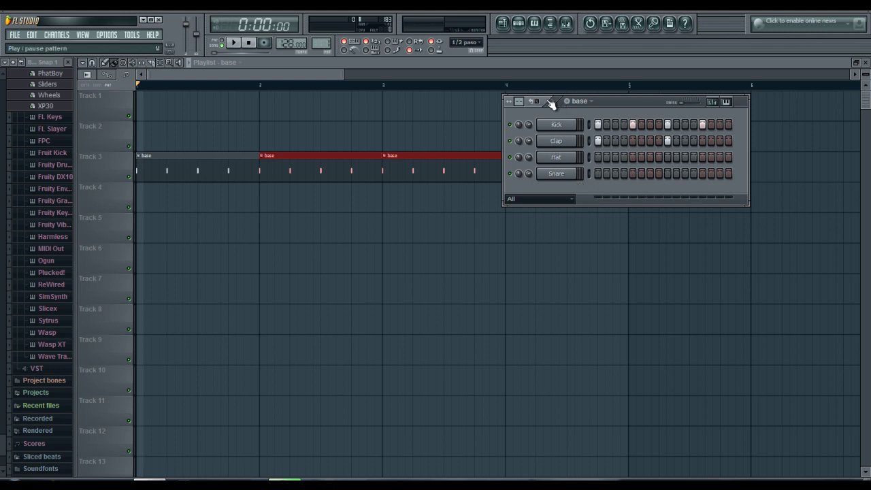
Send the Kick channel's steps to the piano roll and delete the four resulting notes.
drag(617, 100, 522, 126)
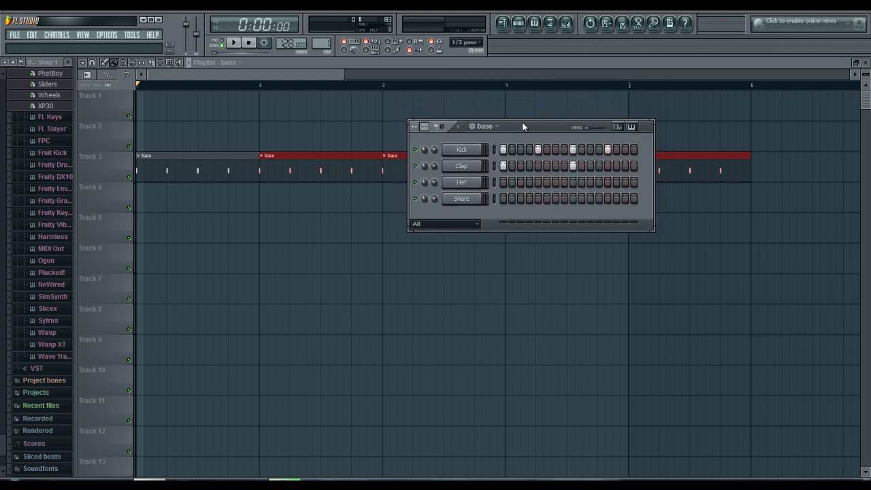
right_click(468, 148)
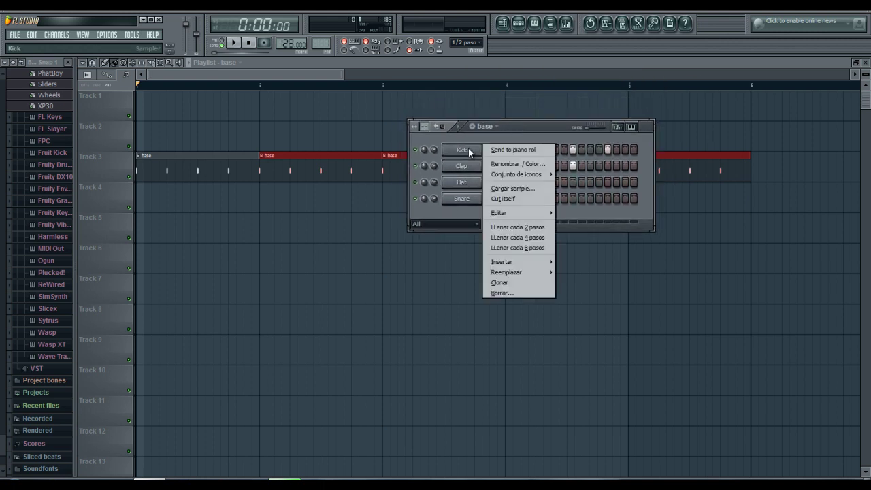
click(504, 152)
right_click(298, 282)
right_click(248, 281)
right_click(143, 280)
right_click(182, 281)
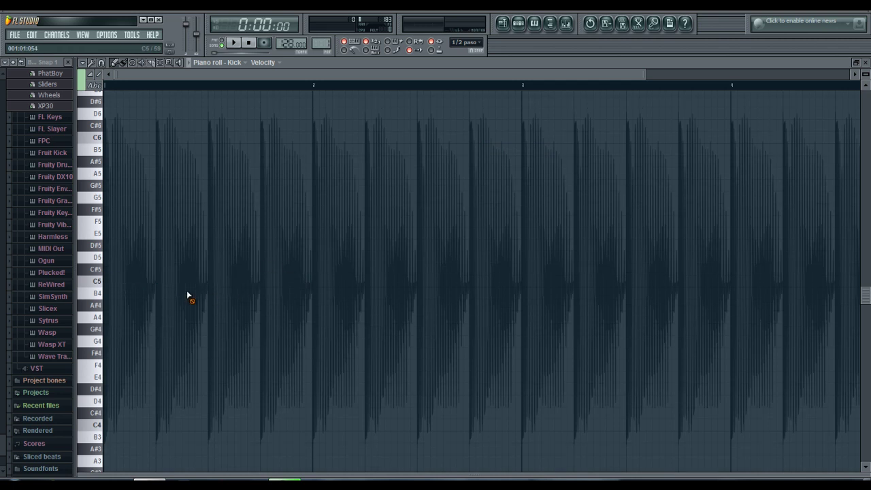
Place a Kick note in the piano roll and move it to E5 at the start of bar 1.
click(535, 25)
click(536, 24)
click(230, 211)
drag(230, 215, 28, 237)
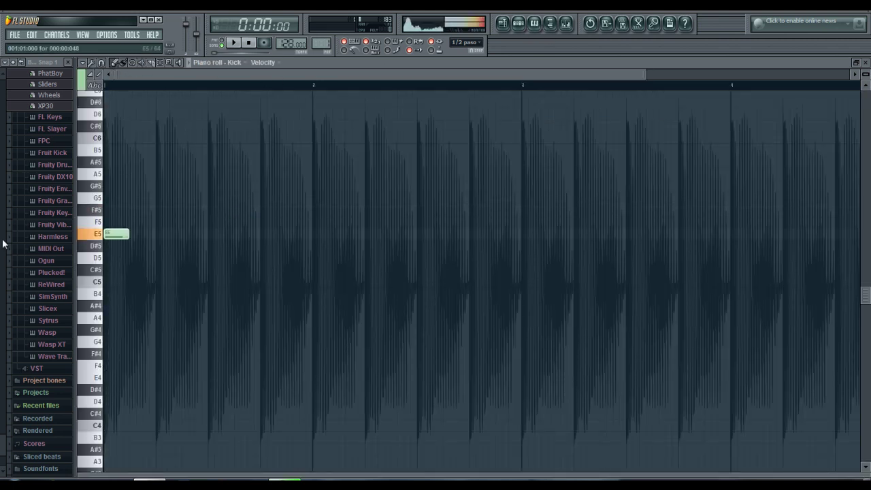
Audition the Kick on the highest and lowest keys of the piano roll, B10 and C0.
scroll(103, 220, down, 7)
scroll(102, 170, up, 5)
scroll(112, 197, up, 10)
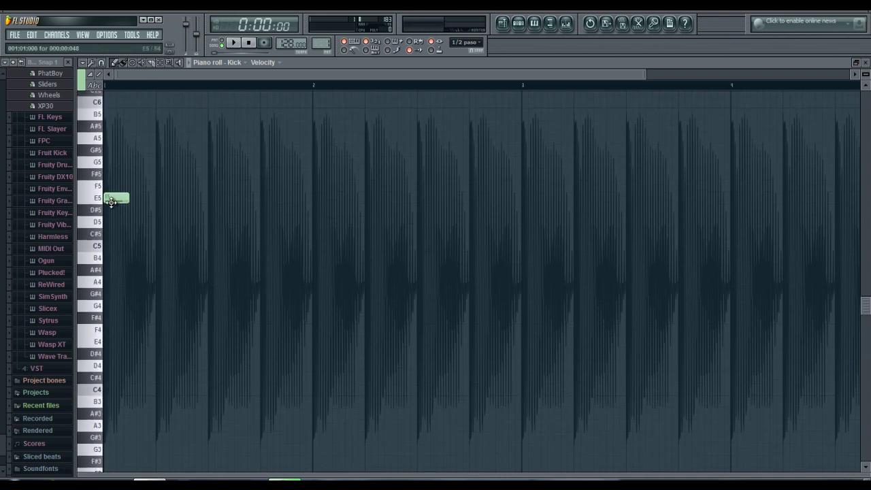
scroll(122, 190, up, 1)
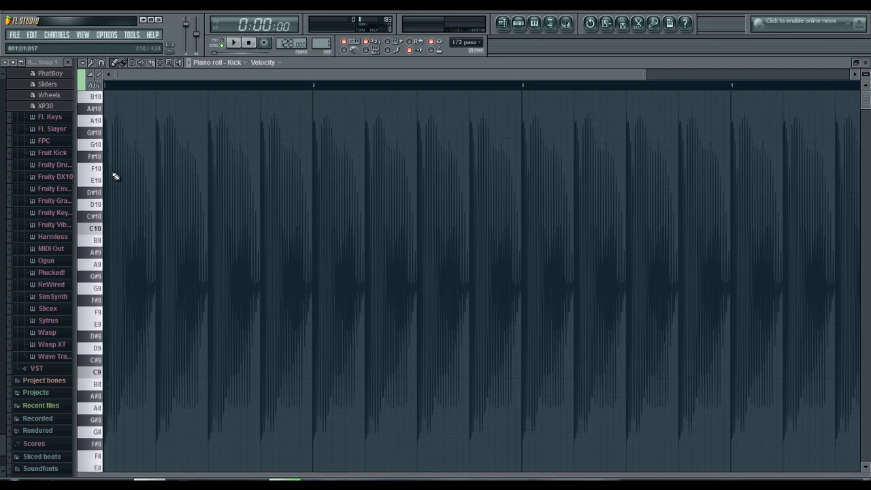
click(96, 100)
scroll(91, 117, down, 5)
scroll(92, 117, down, 12)
click(95, 467)
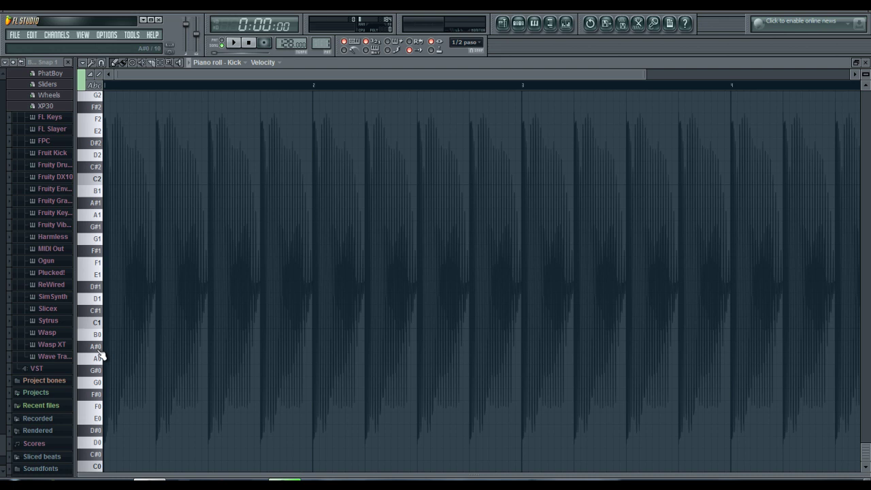
Compare the Kick's sound at A6 with a lower key on the piano roll keyboard.
scroll(91, 341, up, 15)
scroll(91, 326, down, 8)
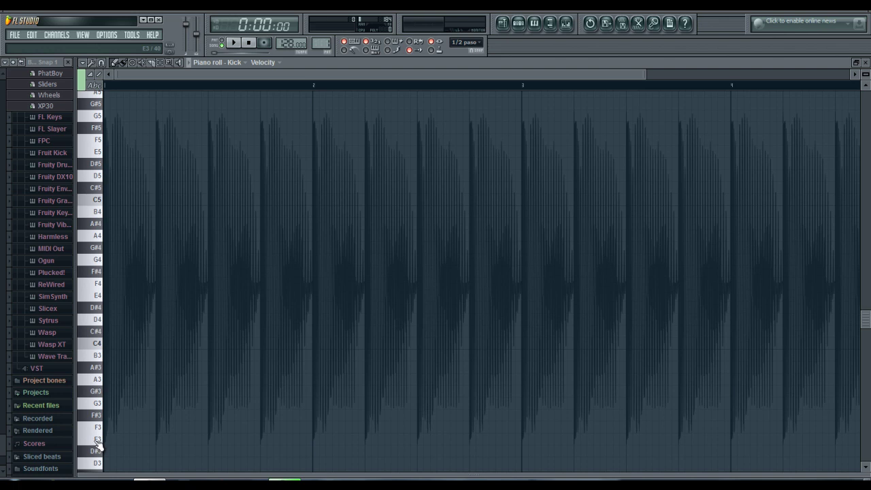
scroll(97, 404, up, 6)
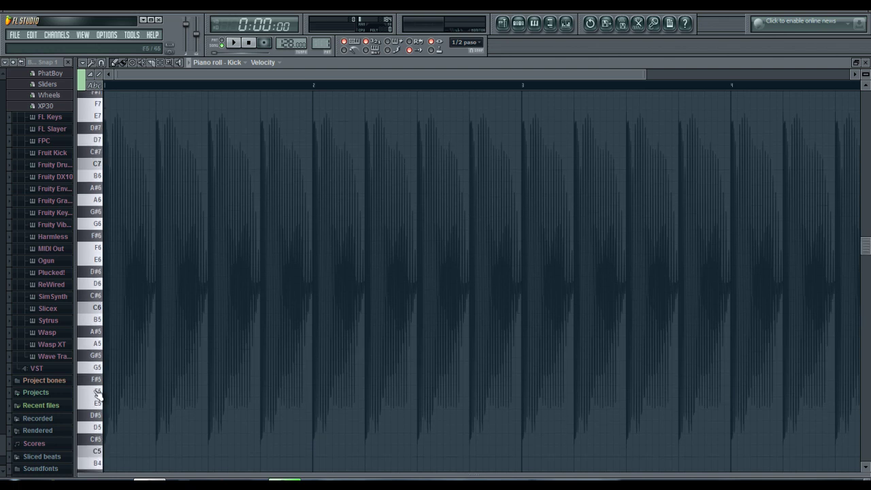
click(99, 203)
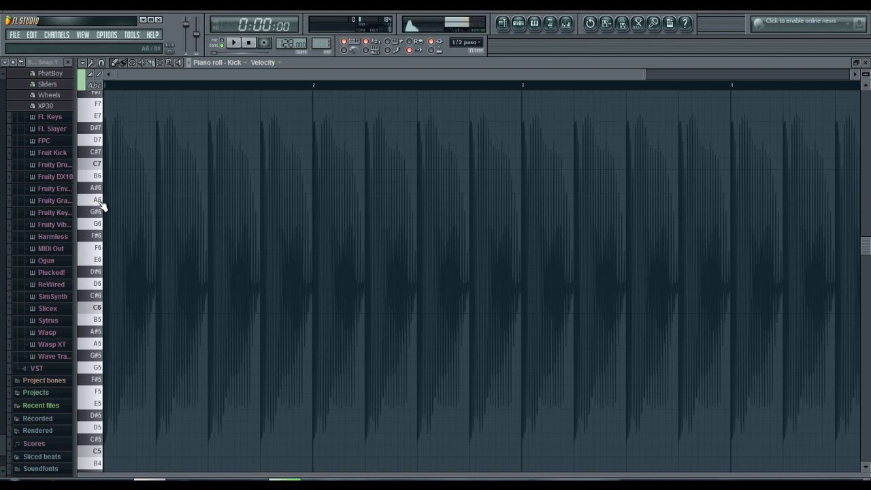
scroll(104, 272, down, 3)
click(92, 380)
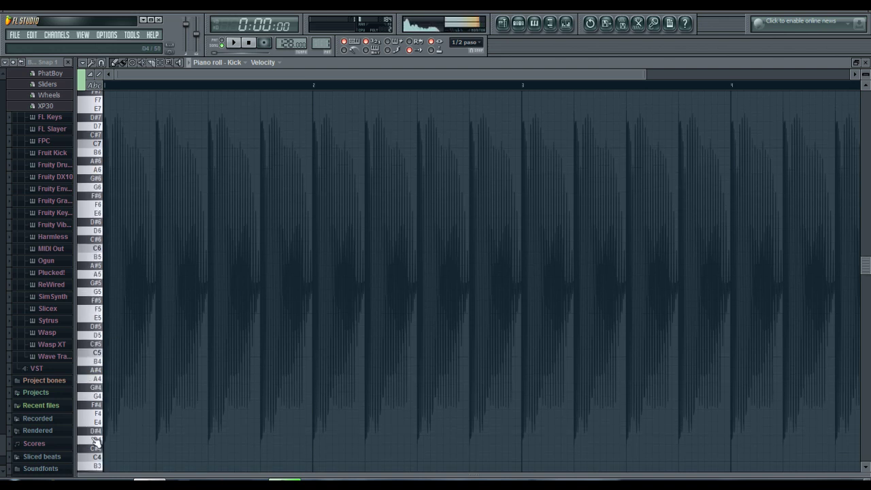
scroll(98, 408, up, 12)
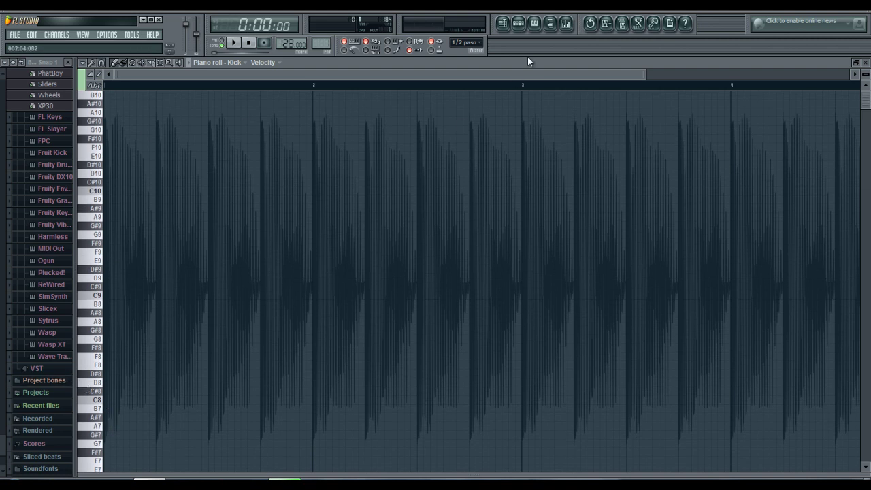
Check the Kick channel in the step sequencer and return to the middle octaves of its piano roll.
click(518, 23)
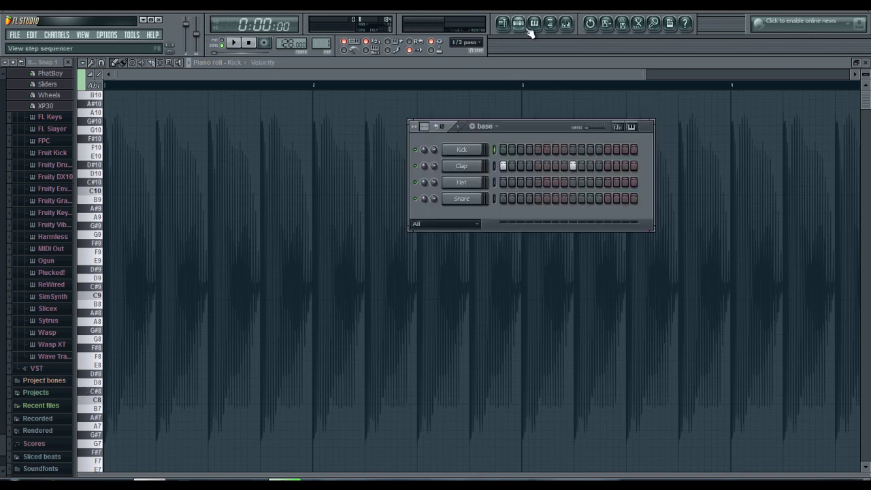
click(91, 284)
mouse_move(865, 102)
mouse_down()
mouse_move(867, 120)
mouse_move(866, 99)
mouse_up()
scroll(92, 356, down, 3)
scroll(94, 359, down, 8)
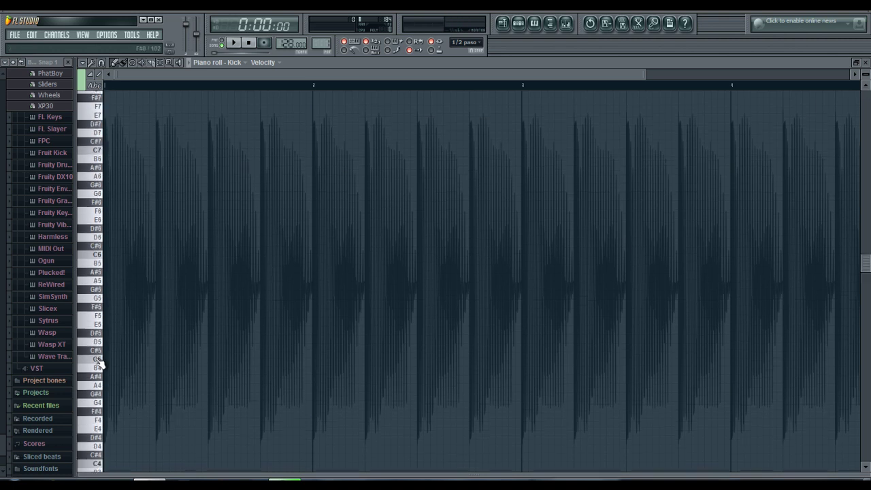
Place four half-beat C5 notes back to back from the start of bar 1 in the Kick piano roll.
click(115, 309)
click(131, 309)
click(160, 313)
click(187, 311)
Add a lengthened fifth C5 note at beat 3 and another at beat 4, and delete both.
click(214, 311)
drag(234, 309, 252, 311)
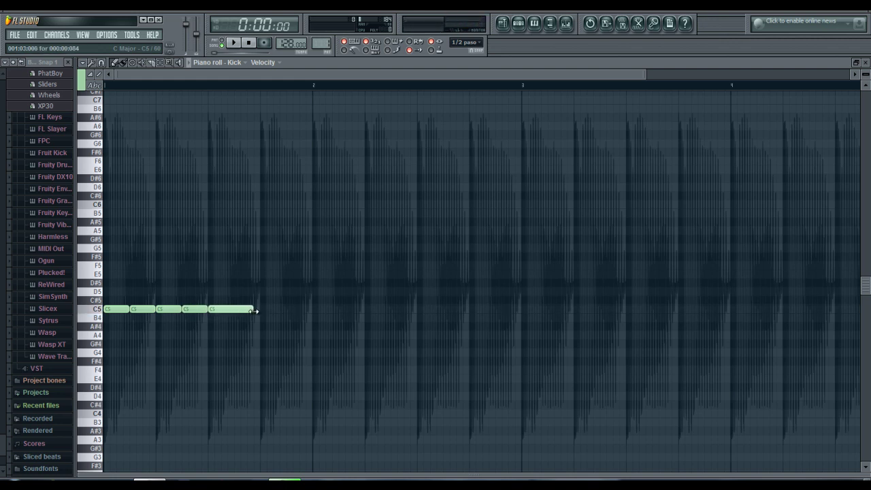
click(260, 311)
right_click(257, 310)
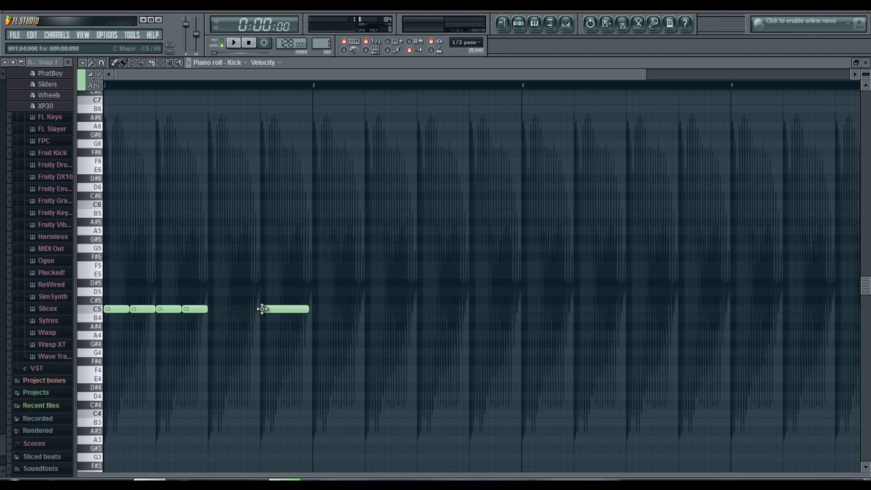
right_click(260, 311)
Look over the fourth C5 note's properties and the piano roll's Archivo options, and dismiss the antivirus alert.
double_click(202, 309)
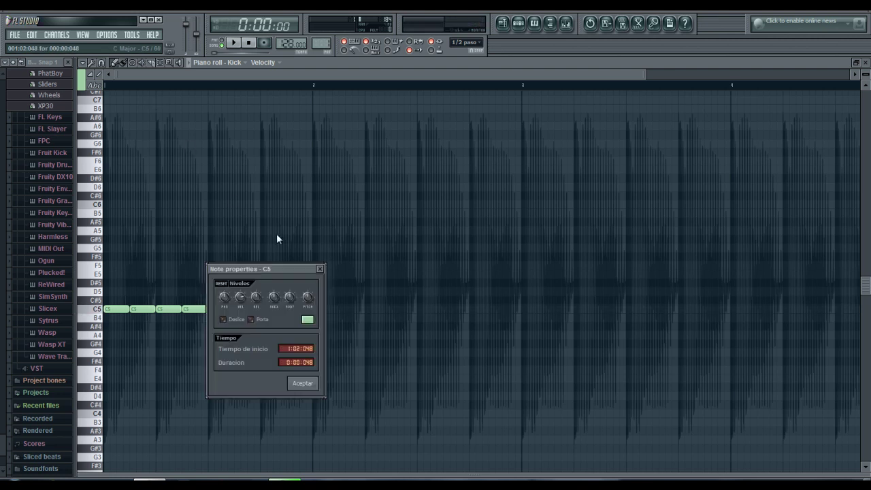
click(320, 269)
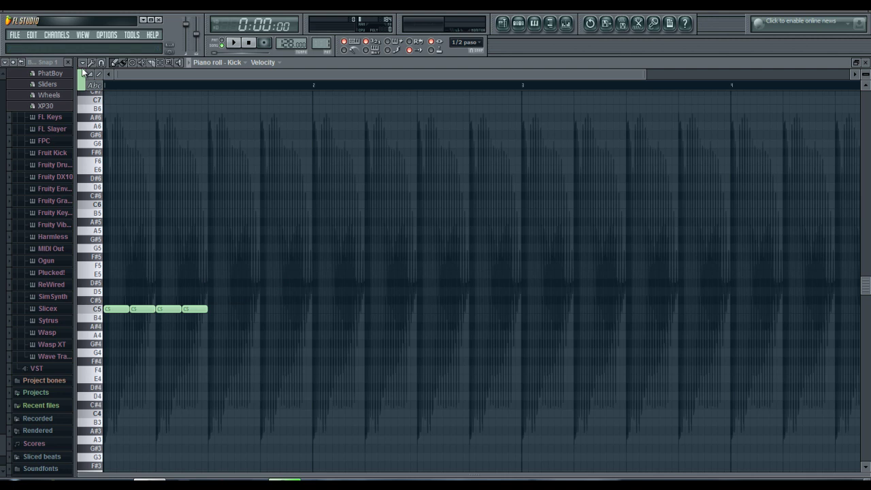
click(82, 64)
mouse_move(90, 76)
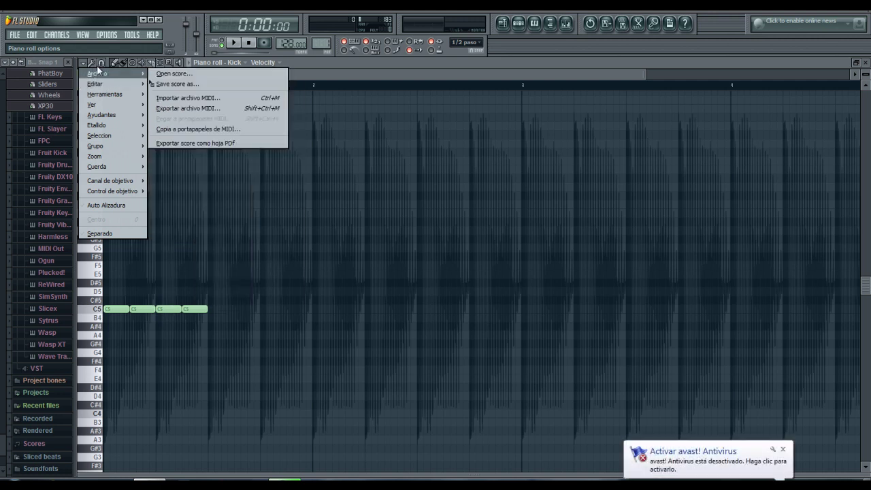
click(783, 449)
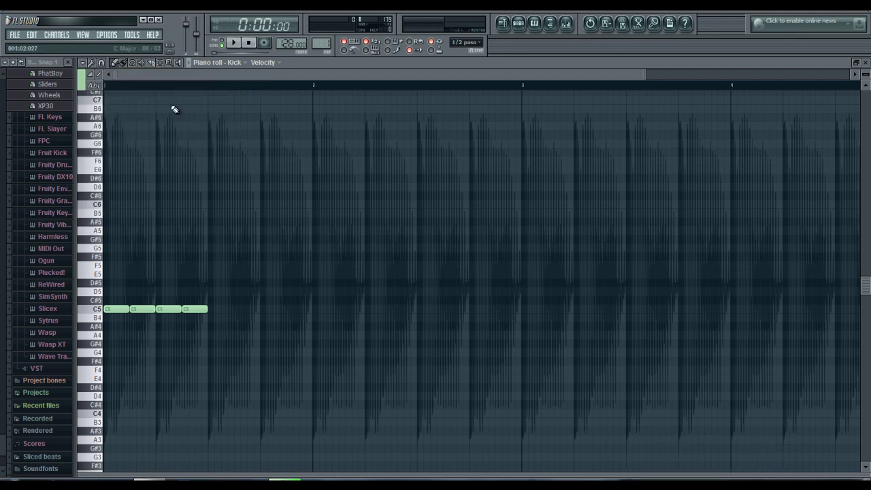
Draw seven scattered Kick notes across bars 1 and 2 with the Draw tool: F5, B5, G5, two E4, F4 and D5.
click(115, 62)
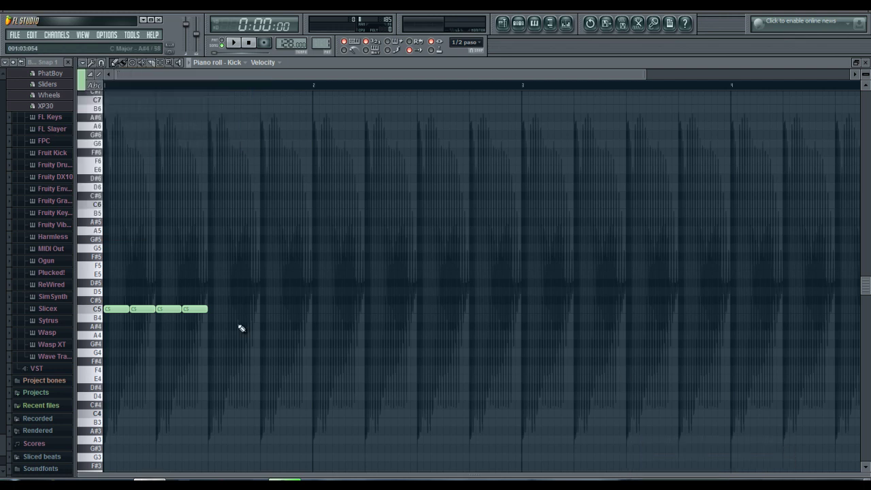
click(184, 265)
click(226, 213)
click(324, 247)
click(292, 378)
click(255, 379)
click(442, 370)
click(412, 291)
Paint a continuous row of E6 notes from bar 1 to bar 4 and erase its beginning and middle with the Delete tool.
click(123, 63)
mouse_move(129, 169)
mouse_down()
mouse_move(603, 185)
mouse_move(859, 173)
mouse_up()
click(133, 62)
click(162, 171)
mouse_move(162, 172)
mouse_down()
mouse_move(267, 185)
mouse_move(149, 157)
mouse_move(156, 168)
mouse_up()
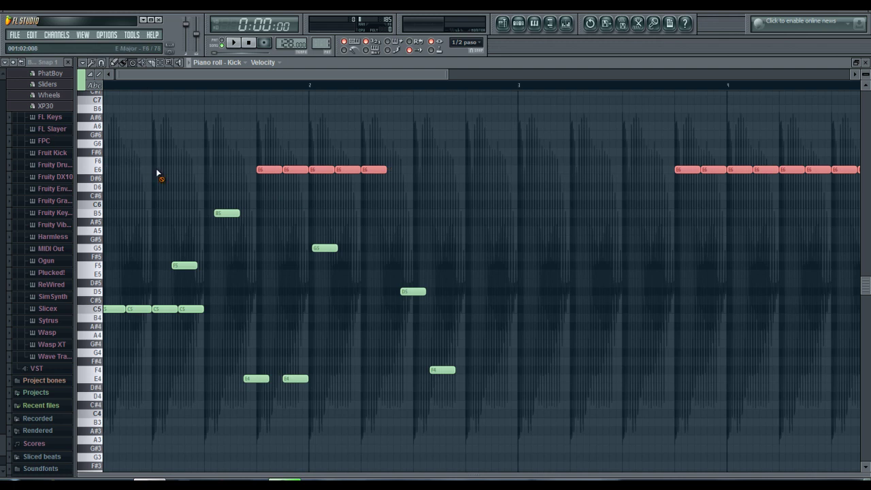
Switch back to the Draw tool and erase the four C5 notes and the three E6 notes at the start of bar 2.
click(117, 62)
mouse_move(142, 283)
mouse_down()
mouse_move(308, 320)
mouse_move(377, 281)
mouse_move(410, 134)
mouse_up()
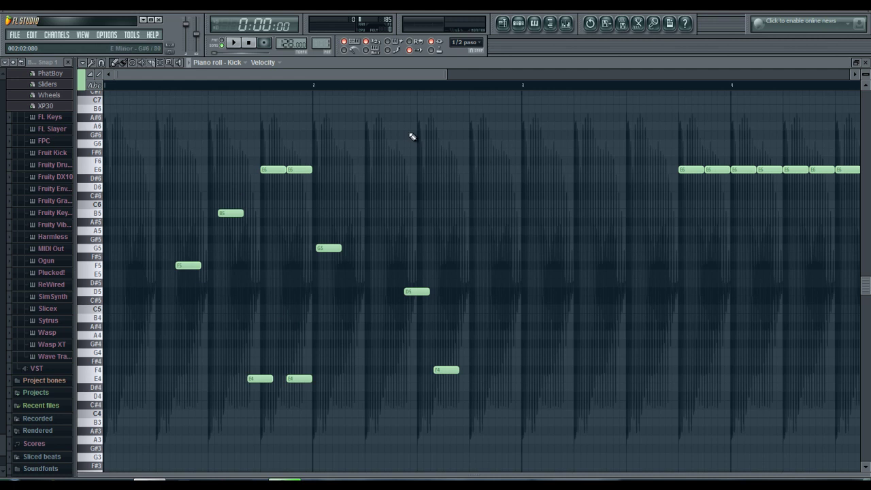
Mute the F5, B5, G5 and two bar 1 E6 notes, and cut both E4 notes with the Slice tool.
mouse_move(247, 170)
mouse_down()
mouse_move(277, 171)
mouse_move(177, 237)
mouse_move(352, 266)
mouse_move(192, 113)
mouse_up()
click(152, 65)
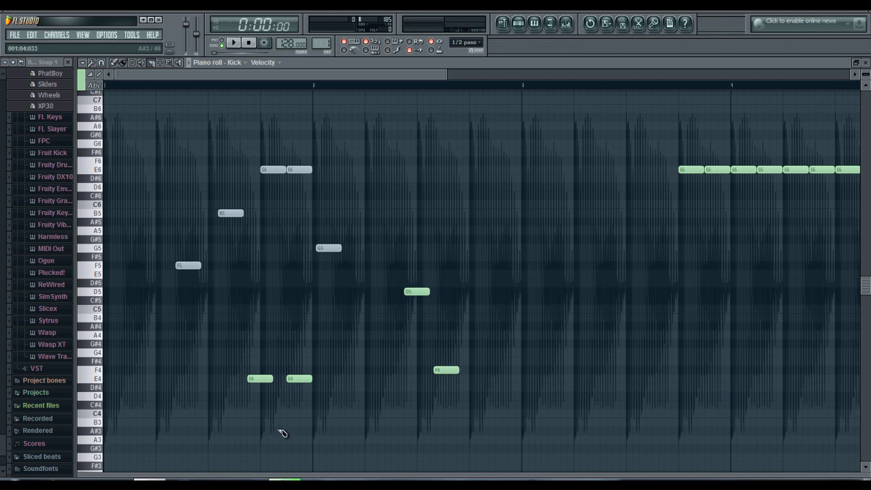
drag(262, 390, 270, 356)
drag(333, 351, 246, 434)
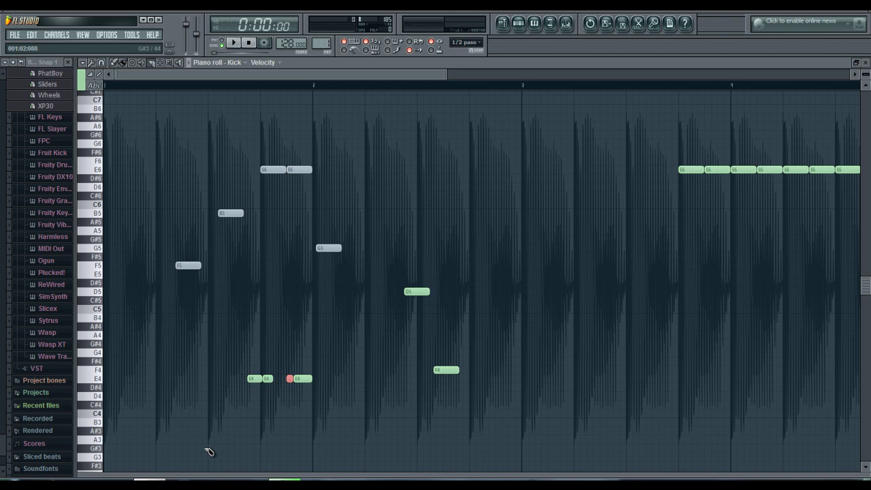
Select the Kick notes from bar 1 into bar 4 and delete them, including the remaining E6 notes.
click(163, 61)
drag(793, 140, 106, 392)
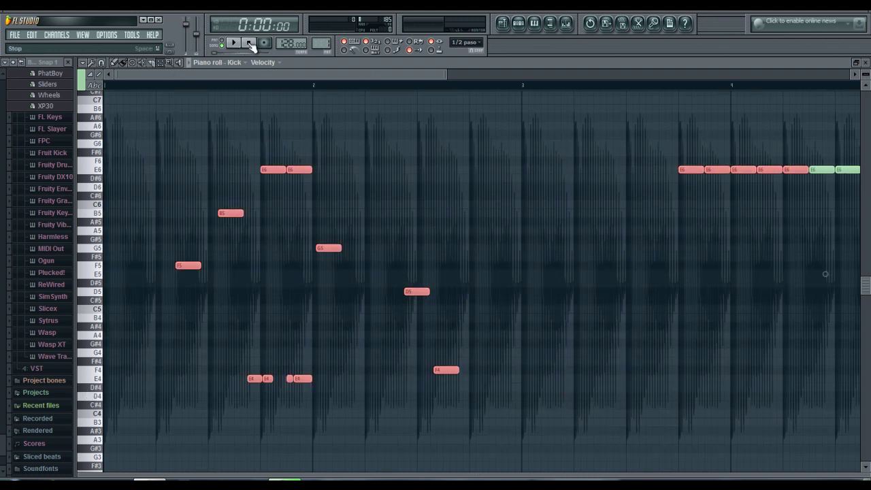
key(Delete)
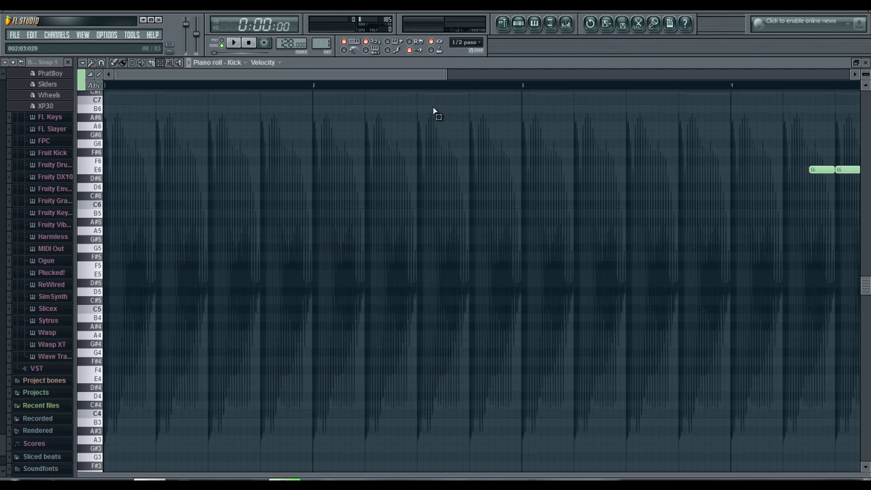
key(ctrl+a)
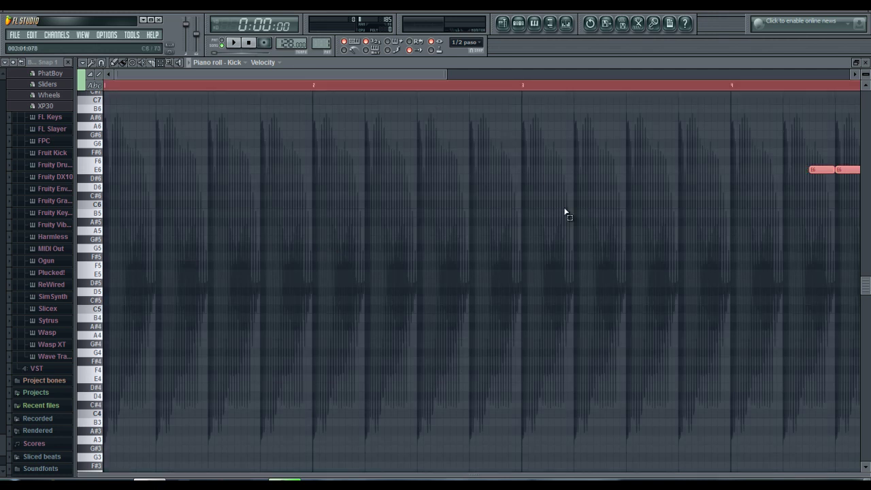
key(Delete)
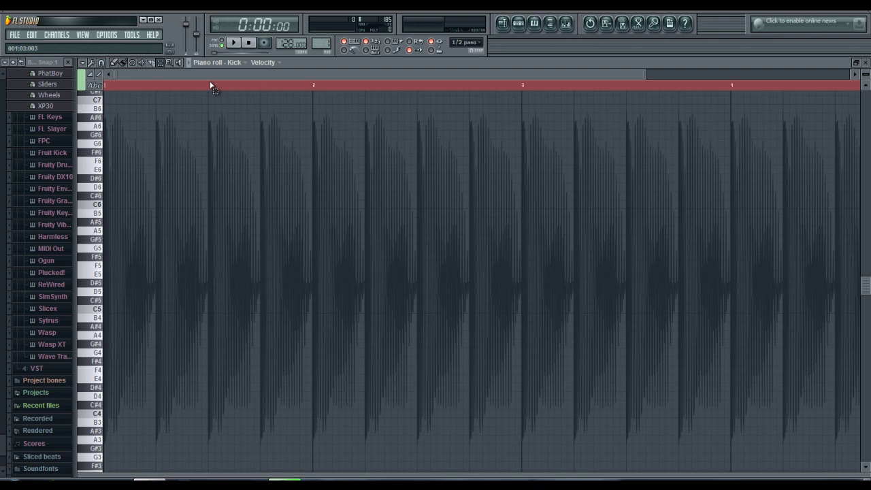
Try the Zoom tool on several areas of bars 1 and 2, zooming in and back out.
click(169, 62)
drag(167, 136, 232, 233)
drag(198, 175, 422, 270)
right_click(455, 284)
right_click(457, 286)
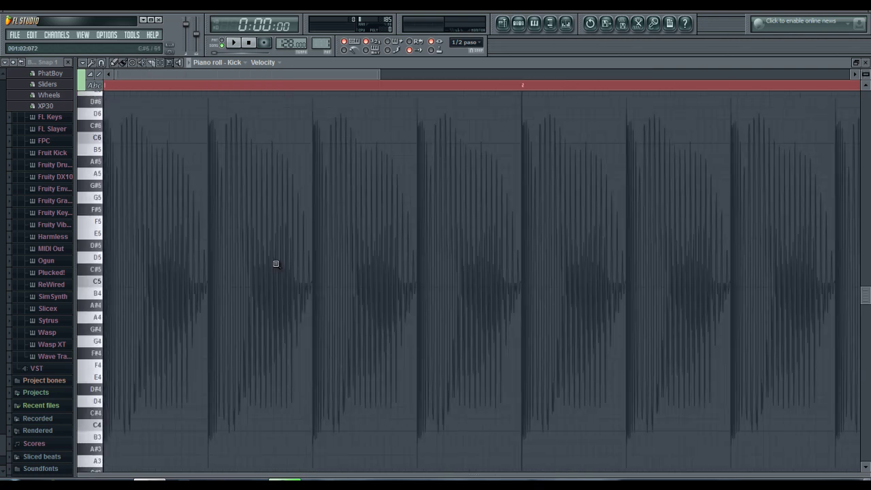
drag(227, 240, 334, 358)
right_click(256, 279)
Try the Playback tool across the start of bar 1 and bring the highest octaves of the piano roll into view.
click(179, 62)
drag(170, 134, 229, 146)
key(Page_Down)
key(Page_Down)
key(Page_Down)
scroll(638, 134, up, 15)
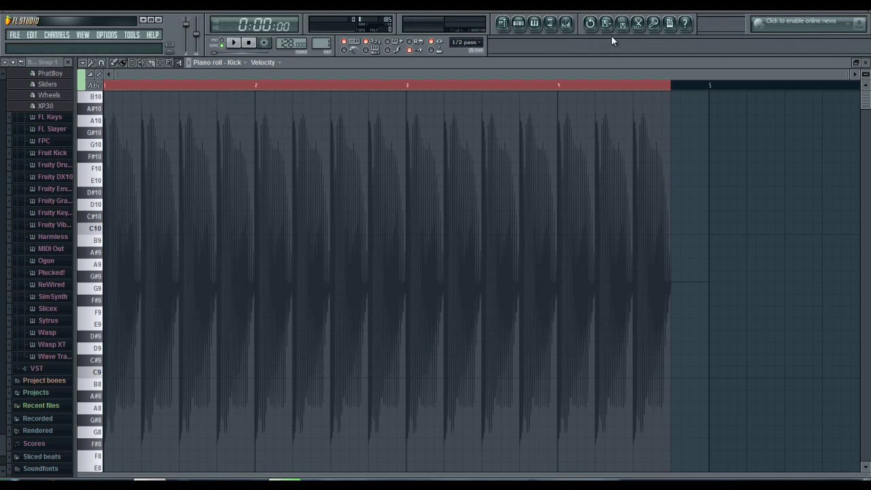
Undo the piano roll note deletion and check the undo and redo commands.
click(595, 25)
click(31, 35)
click(43, 46)
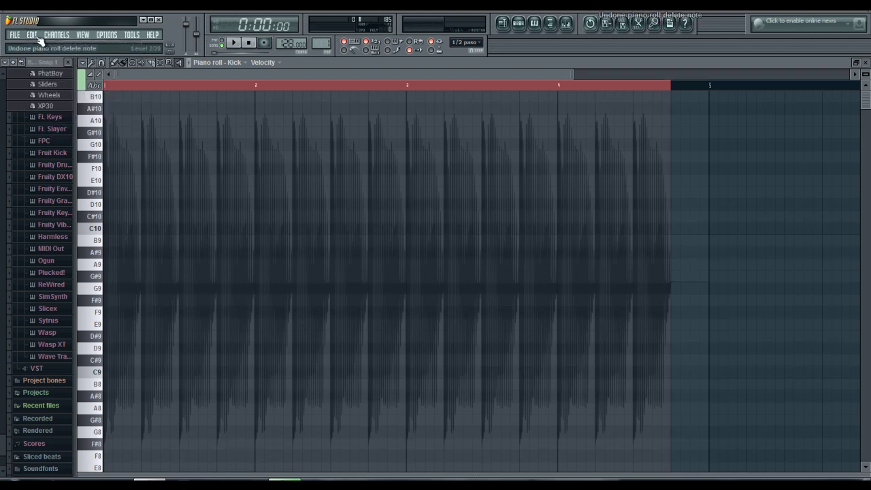
click(30, 35)
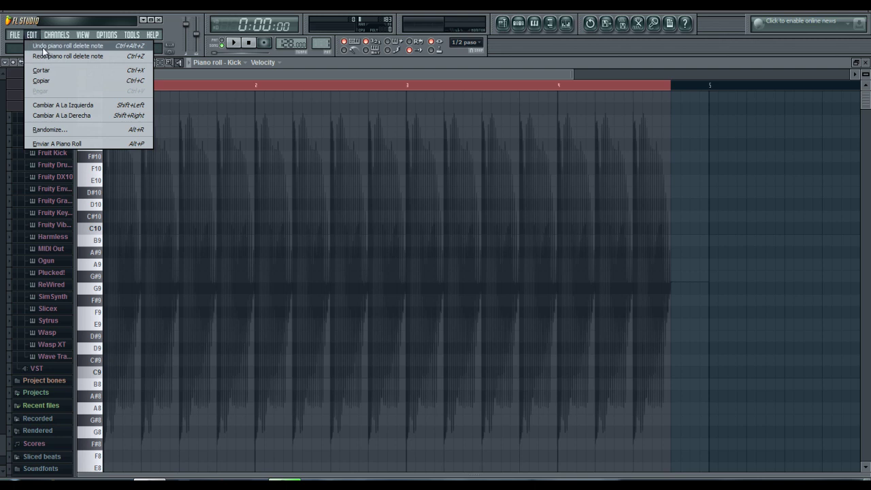
click(591, 28)
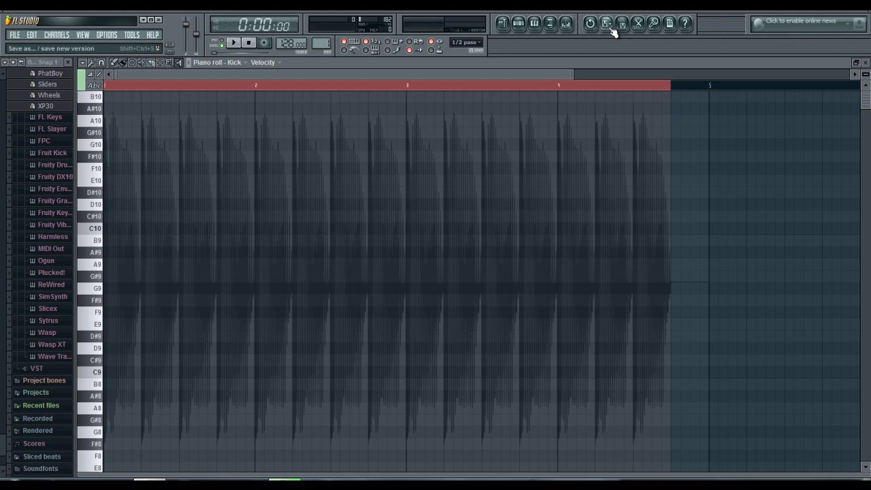
Look over the save-new-version dialog and the file types offered for rendering audio, closing both without saving.
click(611, 30)
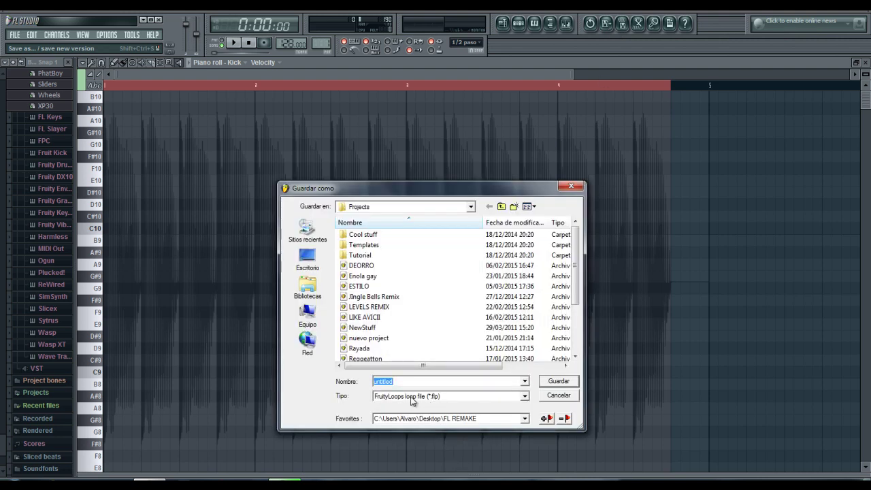
click(571, 187)
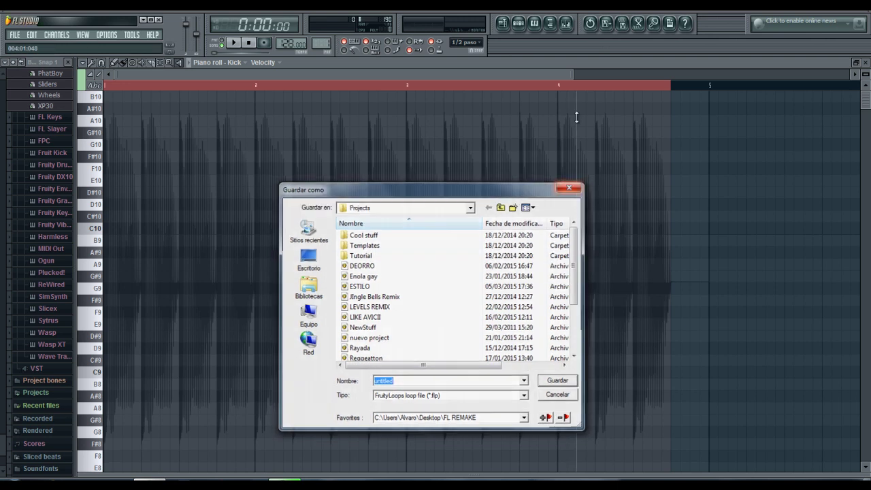
click(620, 23)
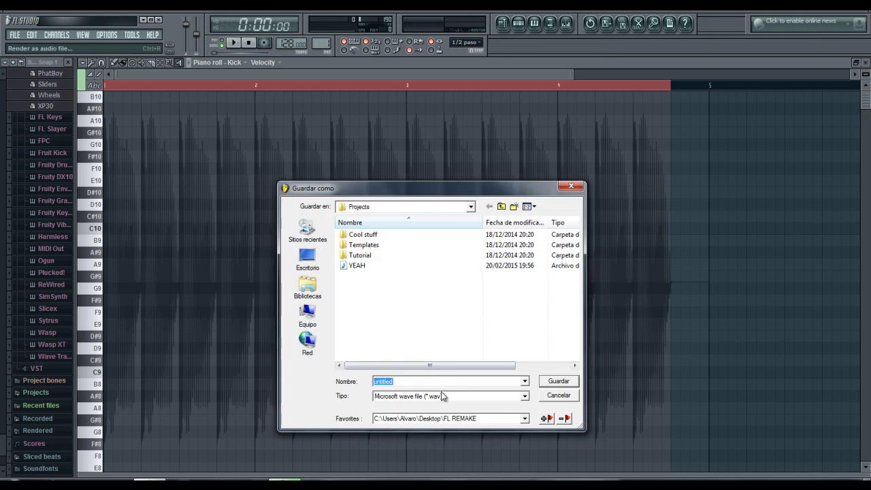
click(444, 396)
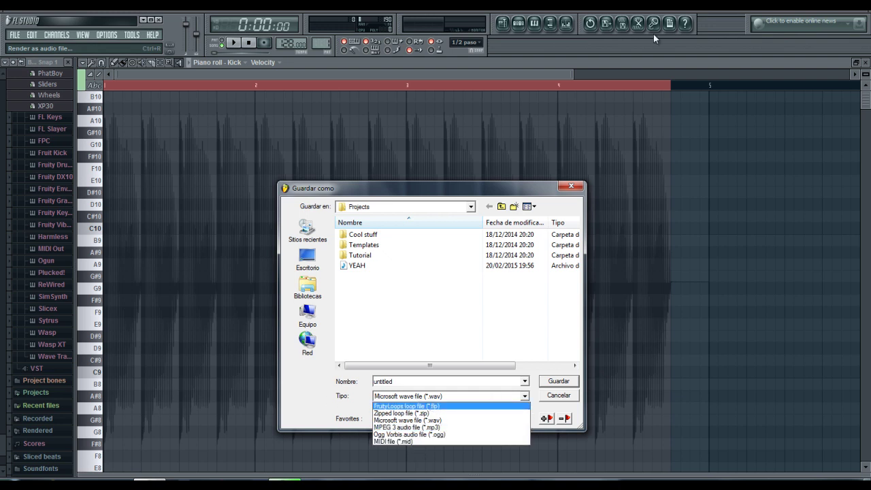
click(617, 43)
click(571, 186)
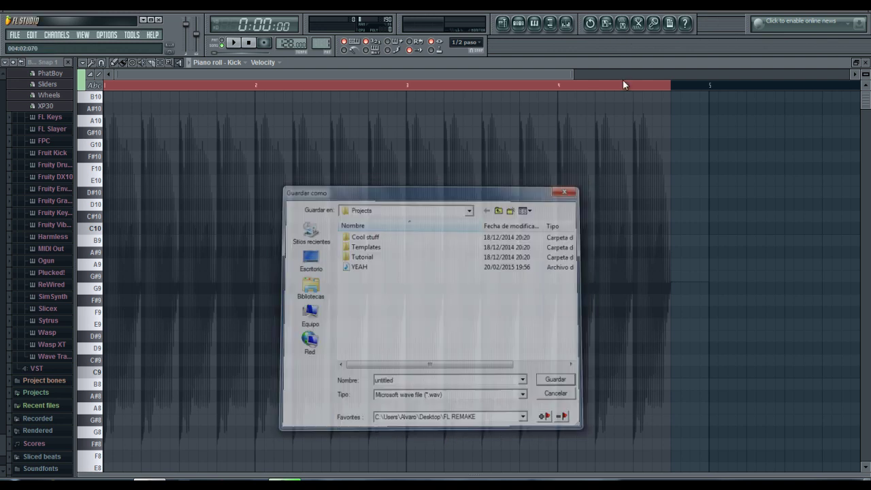
Open the Edison audio editor, look at its file options and Load sample dialog, and close Edison without loading anything.
click(639, 25)
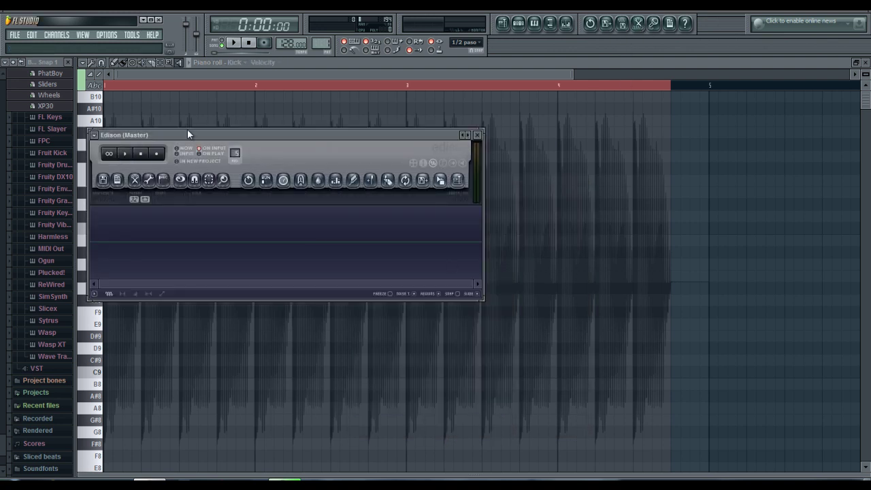
drag(187, 130, 200, 122)
click(115, 171)
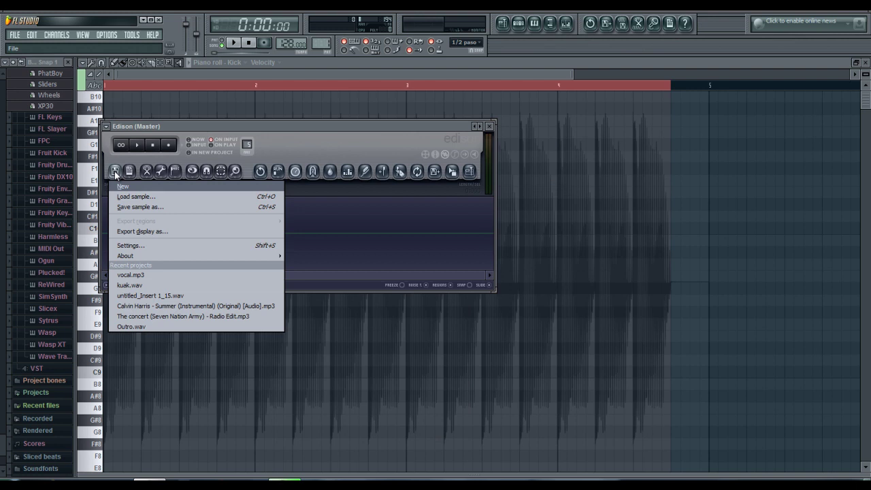
click(140, 196)
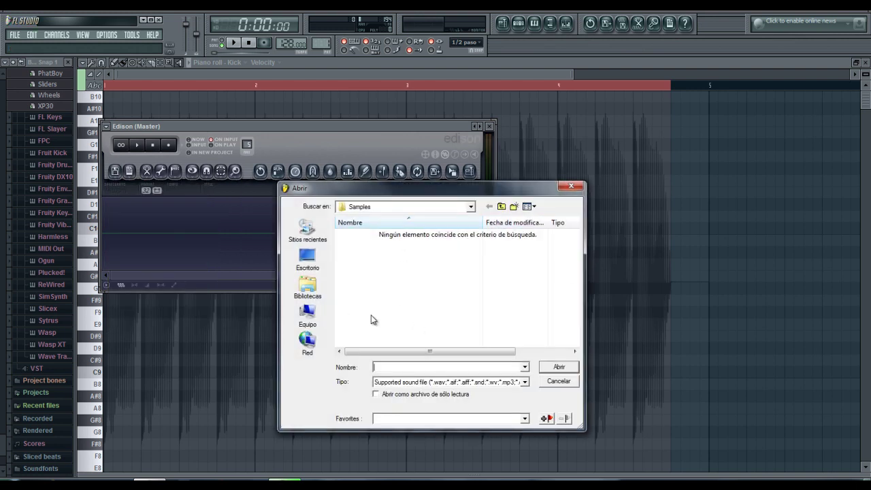
click(571, 185)
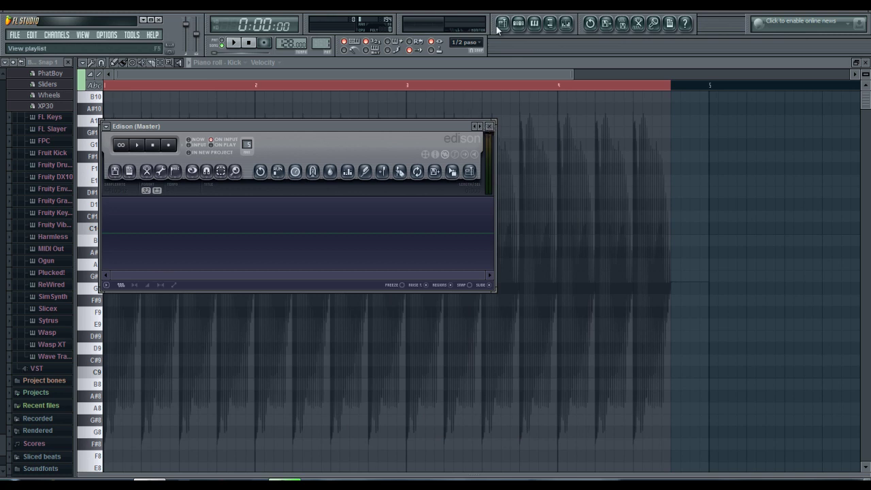
click(492, 127)
View the one-click audio recording options, then examine the available input/output devices in the audio settings and close them.
click(651, 27)
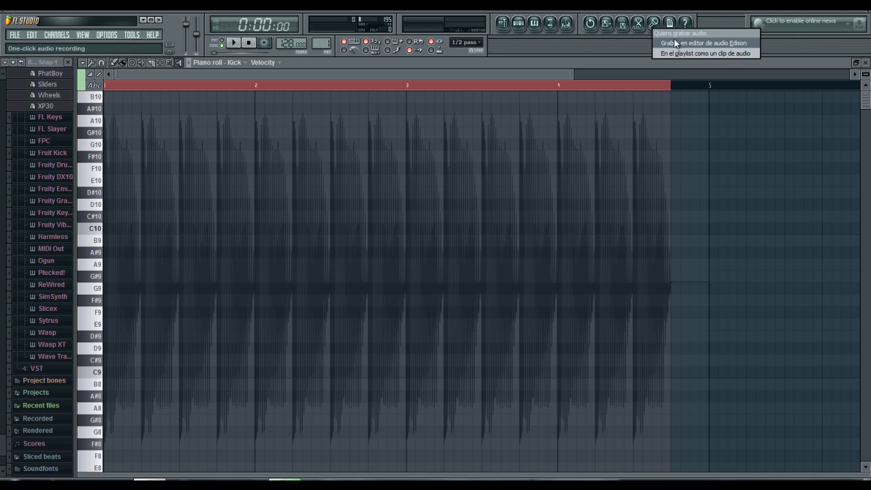
click(113, 37)
click(108, 35)
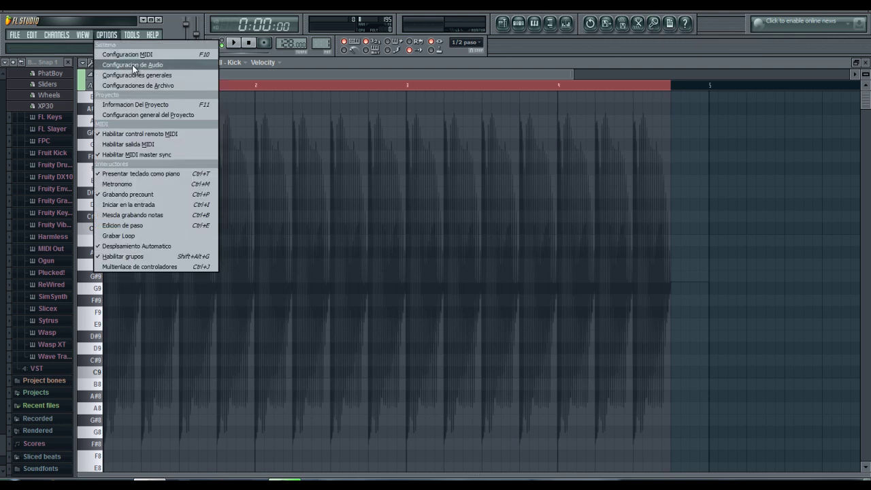
click(134, 66)
click(403, 152)
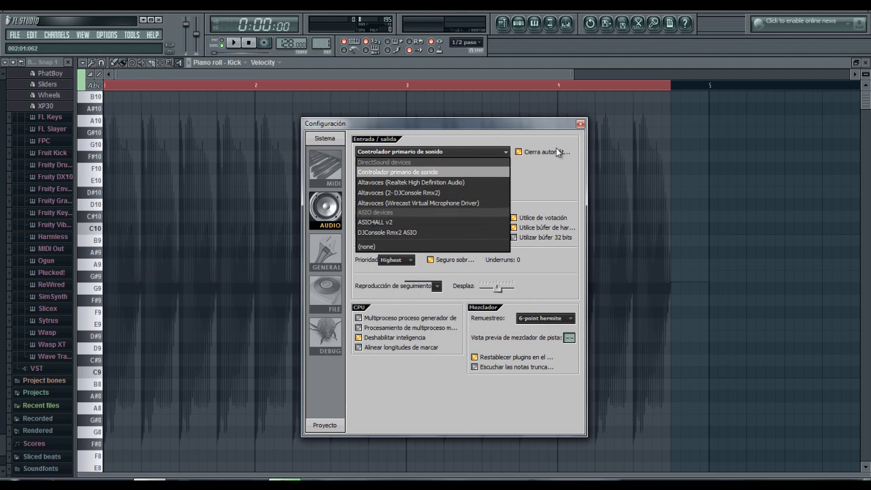
click(580, 125)
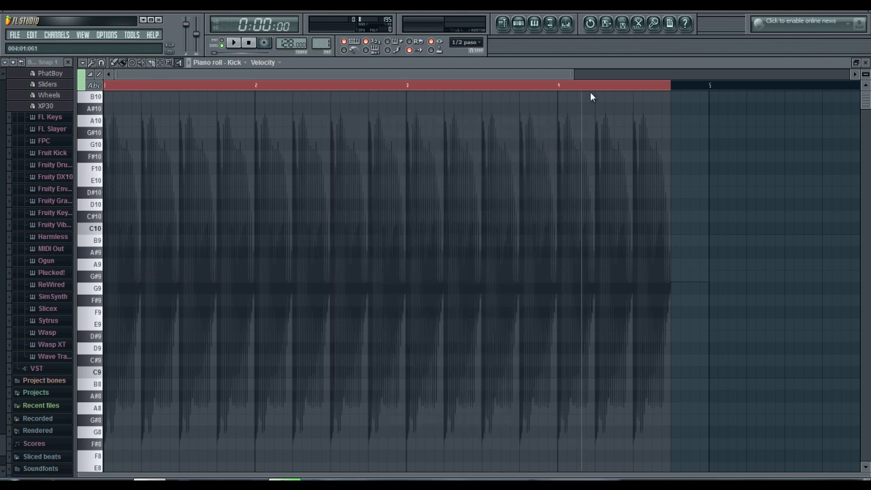
Choose to record into the playlist as an audio clip, then recheck the recording options and briefly open Edison.
click(653, 23)
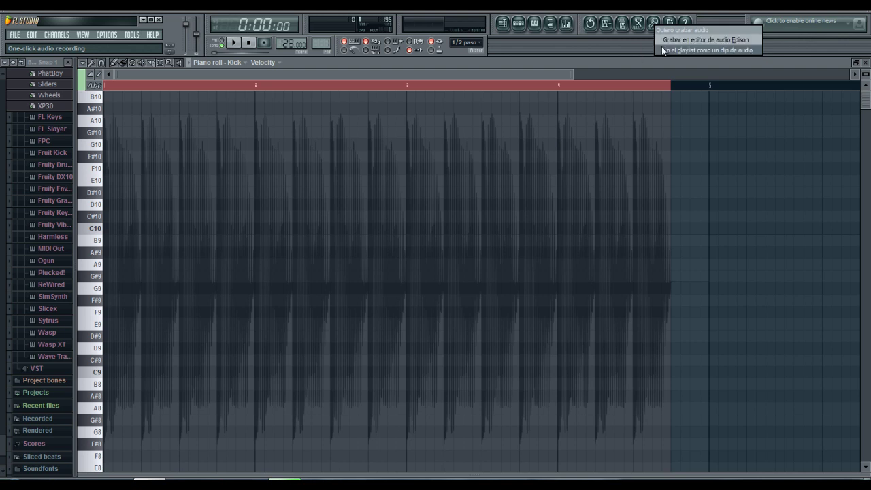
click(664, 49)
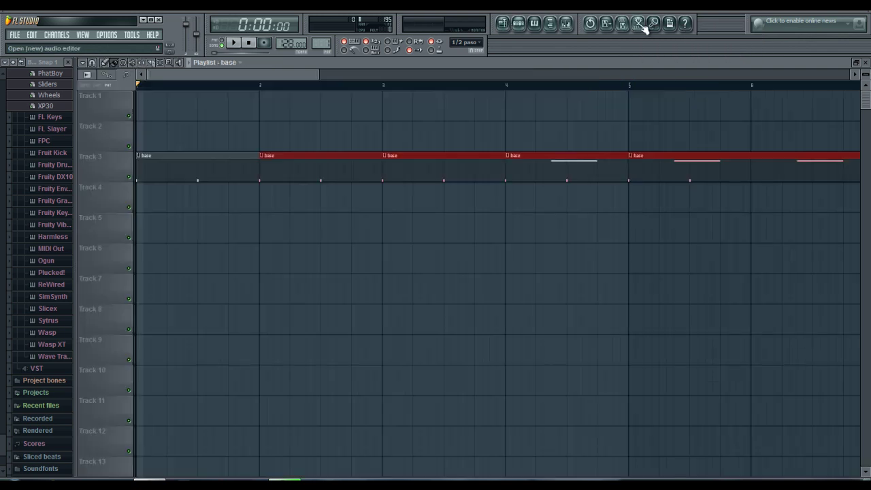
click(653, 23)
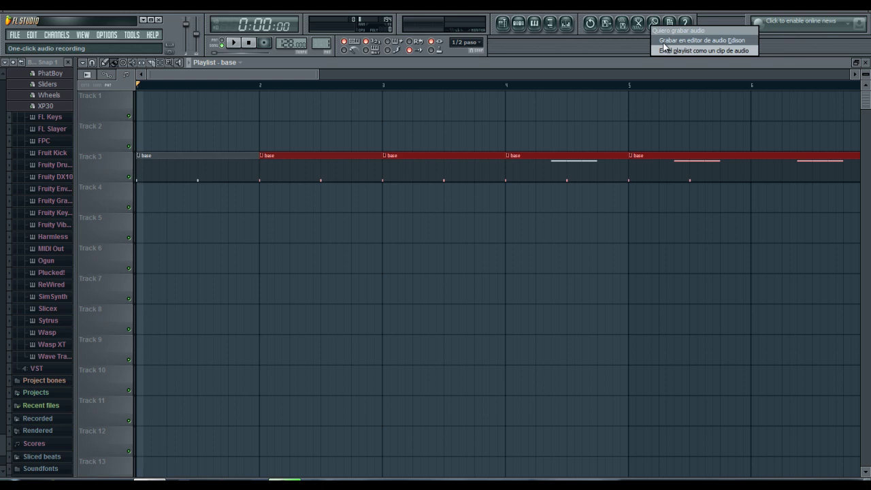
click(637, 26)
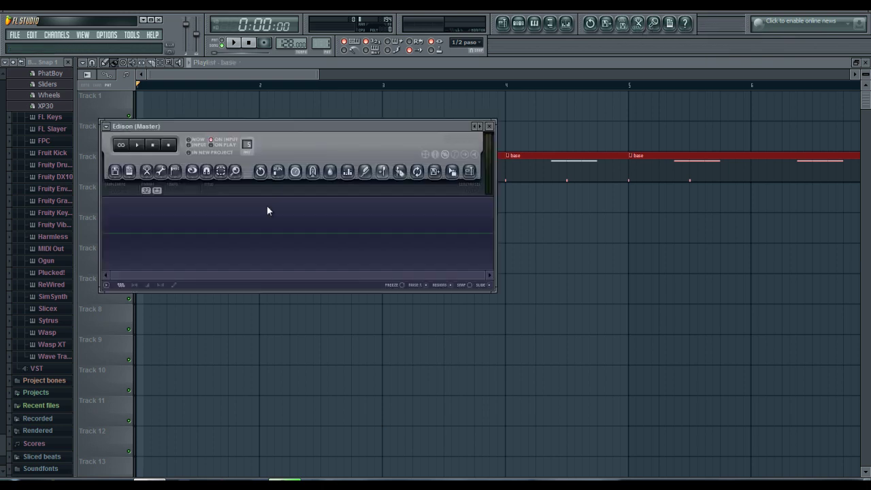
click(489, 126)
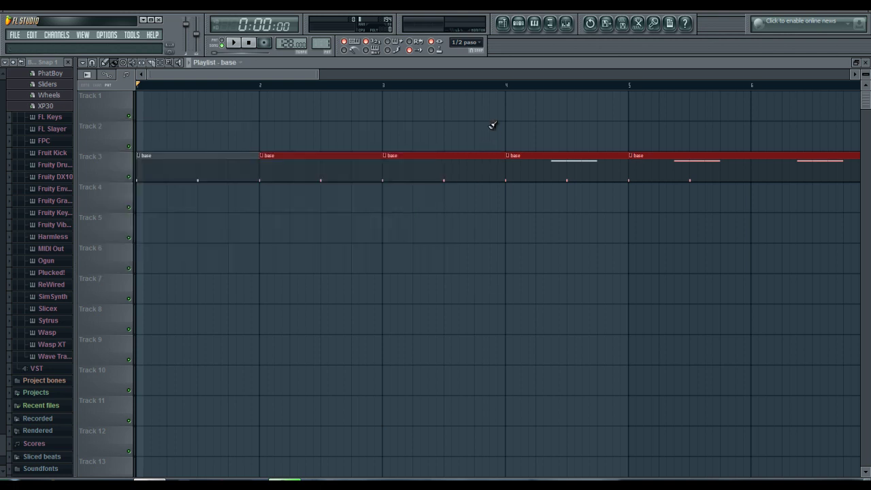
Look over the project information page and the system audio settings, and close the configuration window.
click(670, 25)
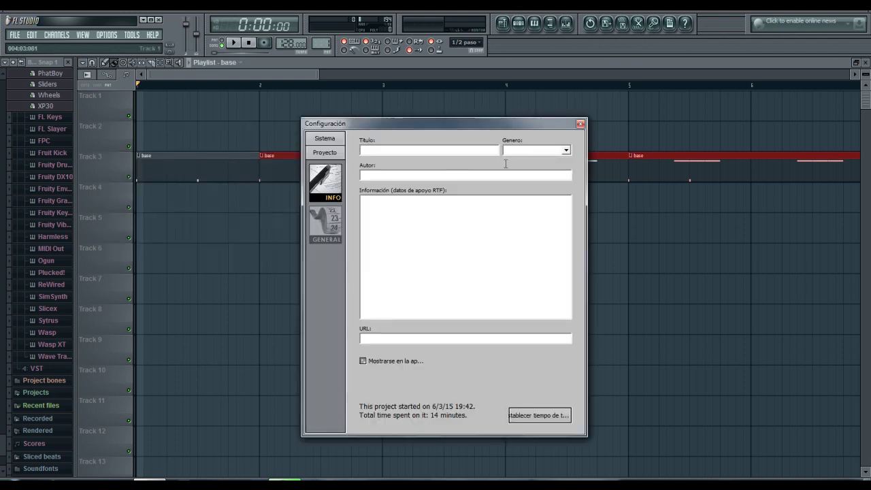
click(328, 139)
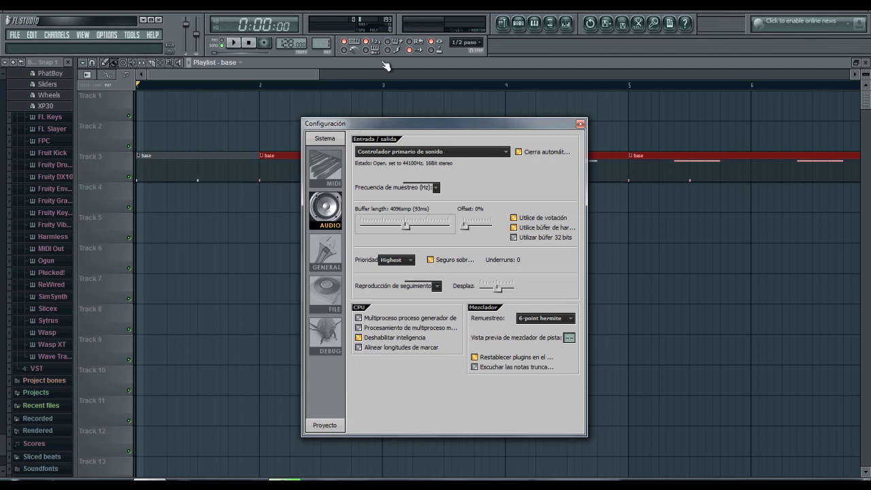
click(580, 124)
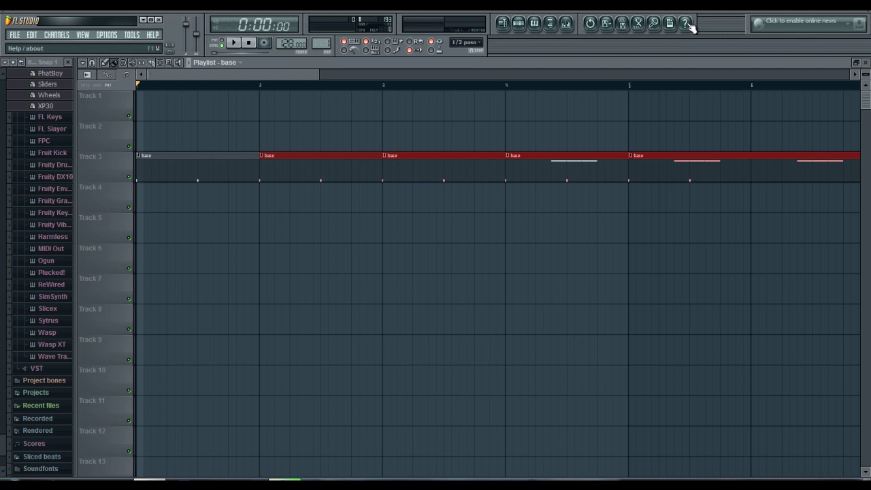